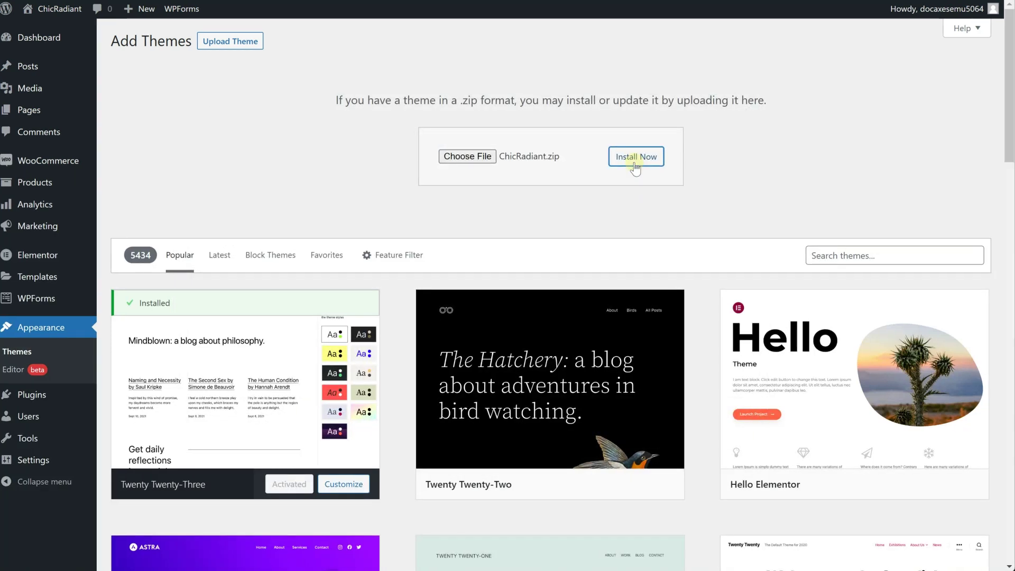
# Step: Install the theme from ChicRadiant.zip and activate it
pyautogui.click(635, 157)
pyautogui.click(180, 130)
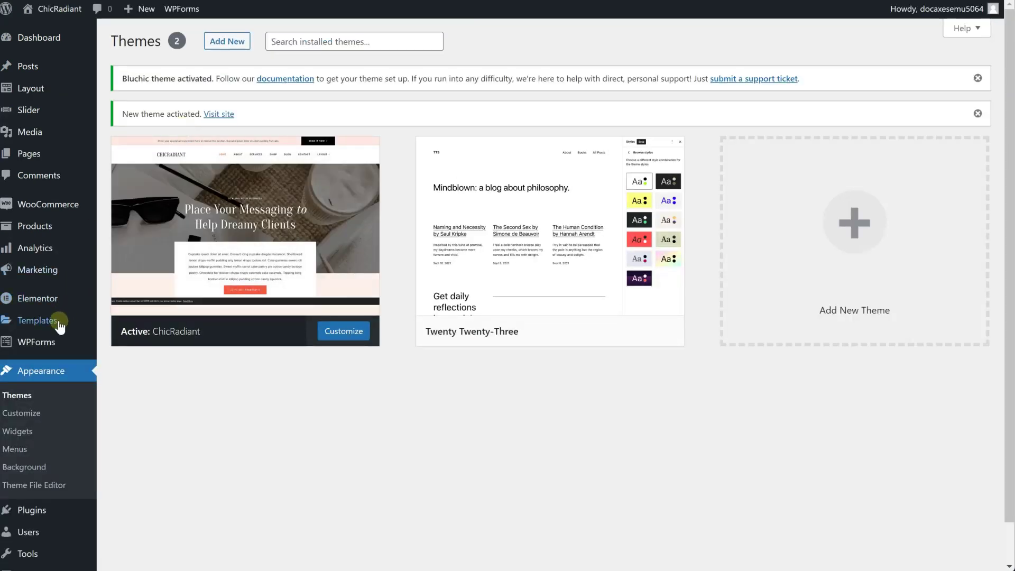
# Step: Search the plugin directory for "instagram feed" and install Smash Balloon Social Photo Feed
pyautogui.click(36, 511)
pyautogui.click(189, 43)
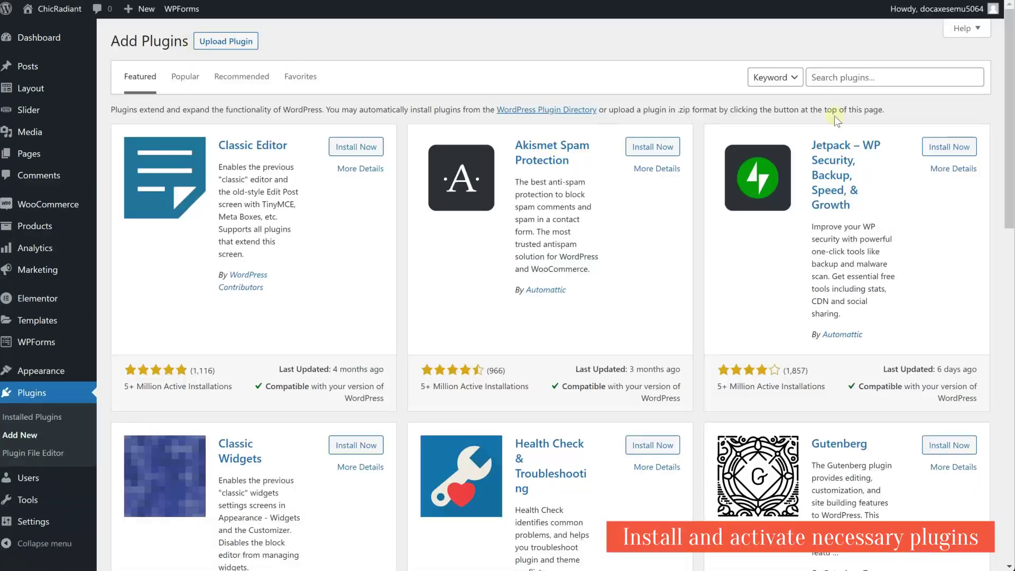
pyautogui.click(832, 78)
pyautogui.write('instagram feed')
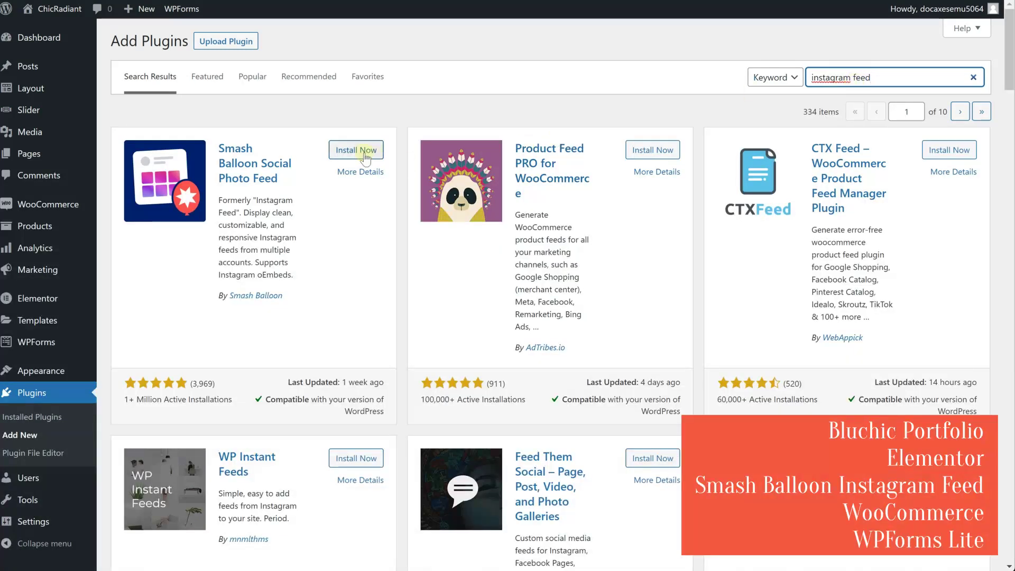
pyautogui.click(365, 153)
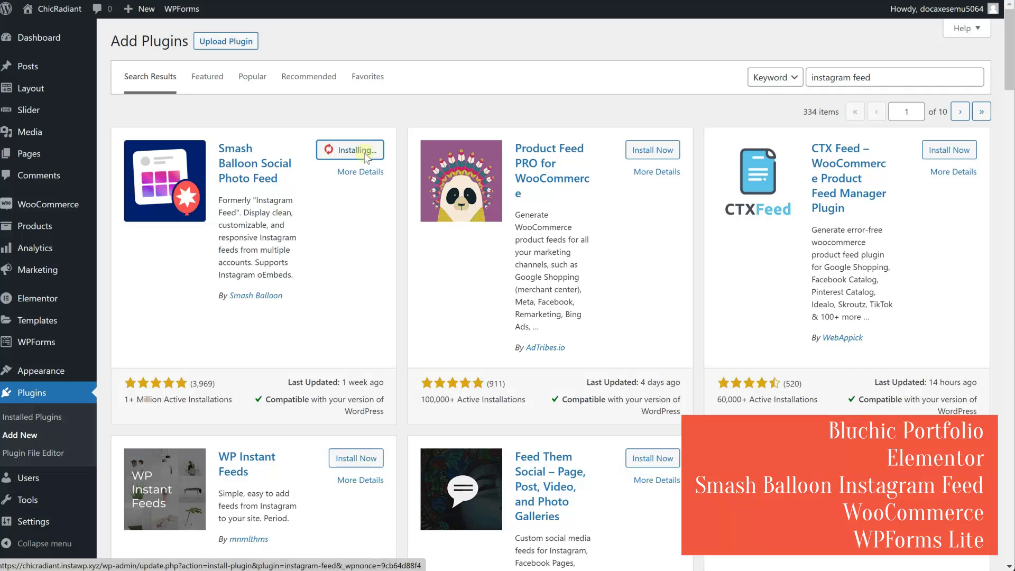
# Step: Upload bluchic-portfolio.zip from the Bonus Plugins folder and install it as a plugin
pyautogui.click(227, 42)
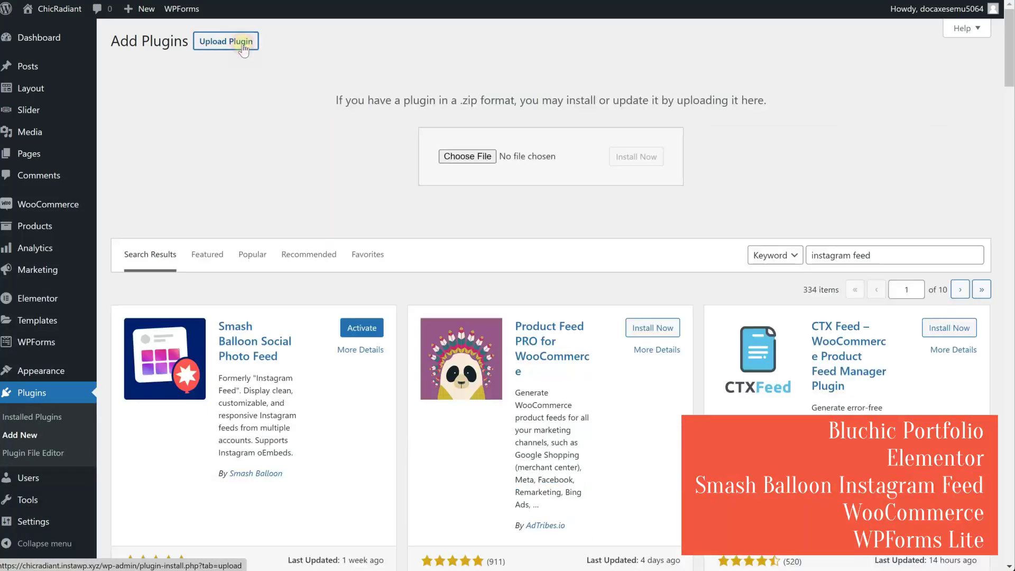
pyautogui.click(468, 156)
pyautogui.click(358, 200)
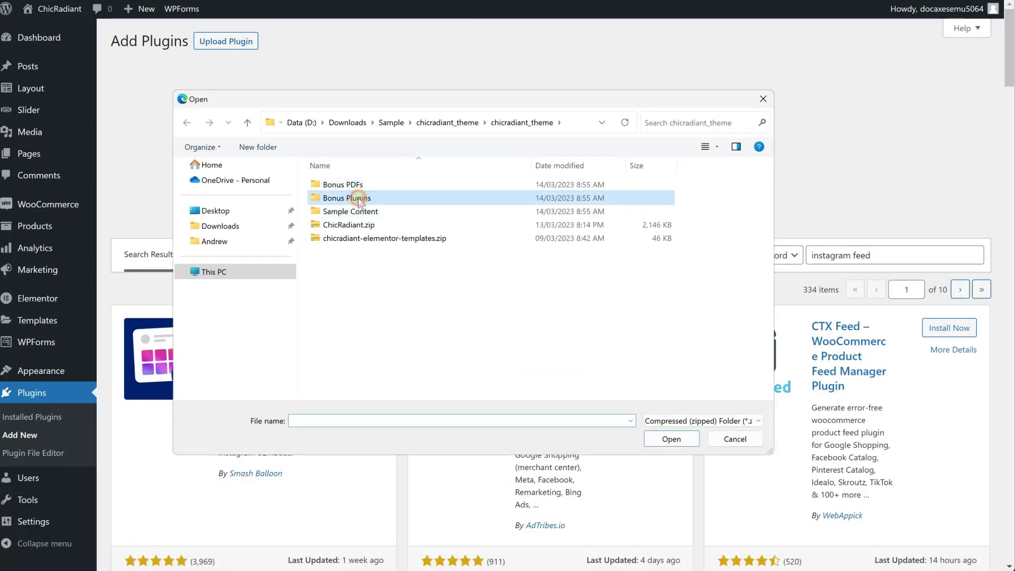
pyautogui.doubleClick(358, 201)
pyautogui.click(358, 198)
pyautogui.click(672, 438)
pyautogui.click(636, 158)
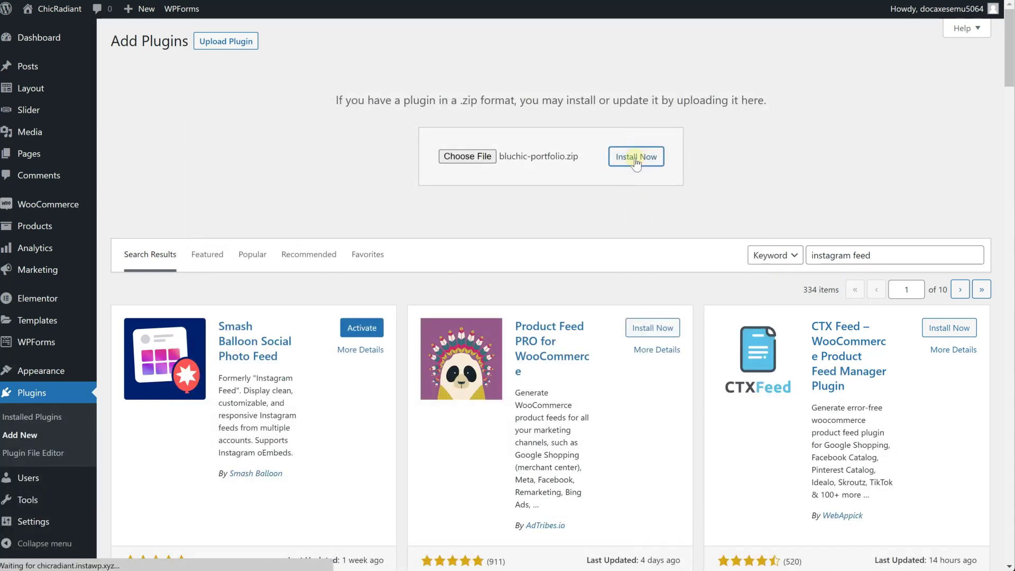
# Step: Bulk-activate the inactive Bluchic Portfolio and Smash Balloon Instagram Feed plugins
pyautogui.click(72, 418)
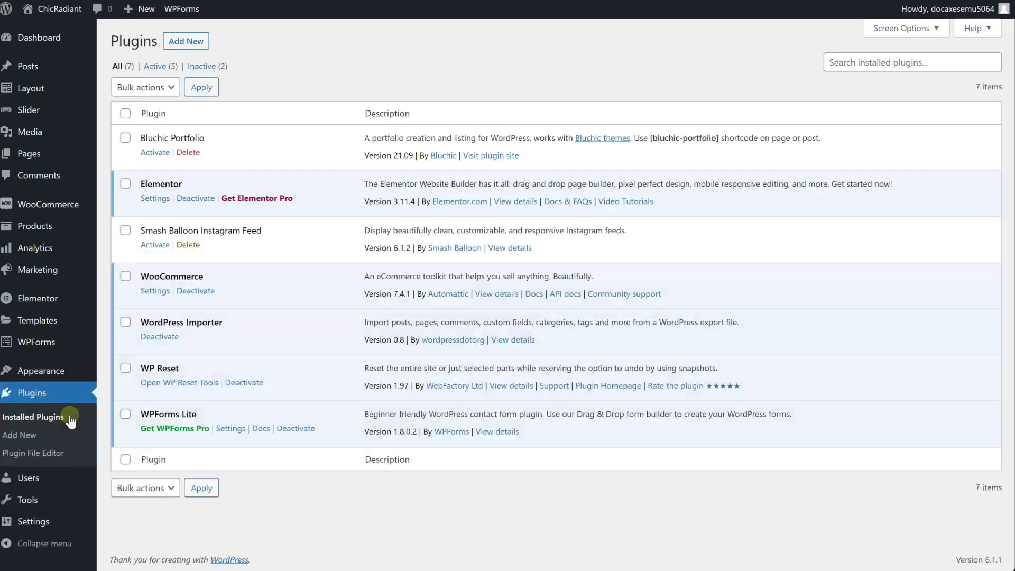
pyautogui.click(125, 138)
pyautogui.click(154, 87)
pyautogui.click(140, 112)
pyautogui.click(202, 89)
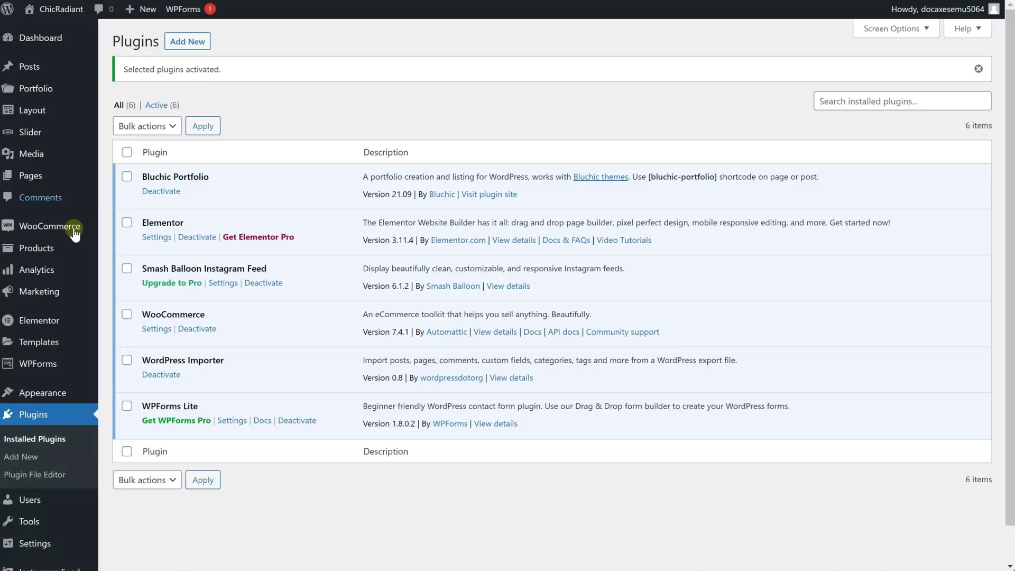
# Step: In the general Elementor settings, enable the Layout post type and disable Elementor's default colors and default fonts
pyautogui.moveTo(46, 320)
pyautogui.click(138, 320)
pyautogui.click(267, 197)
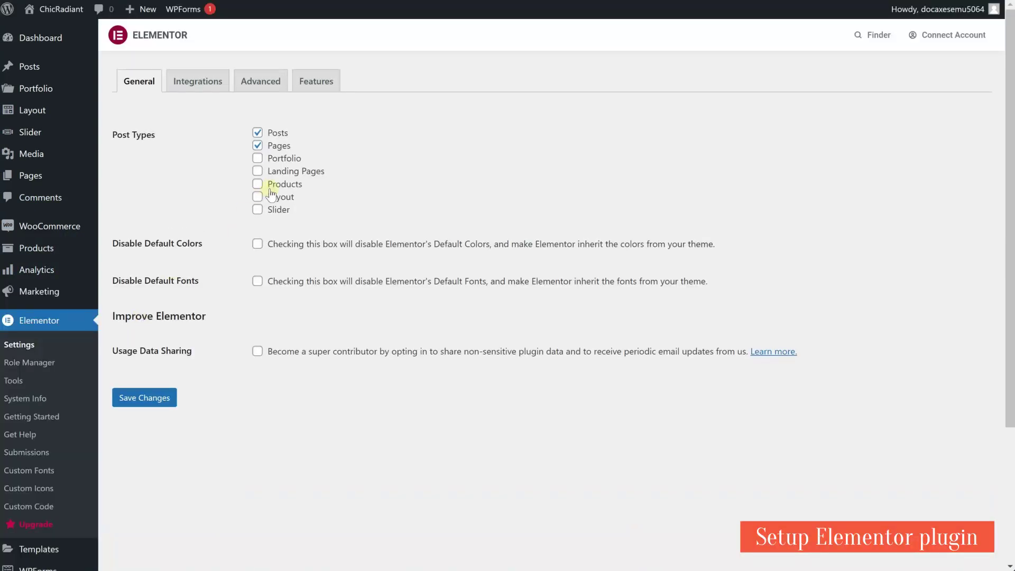
pyautogui.click(298, 244)
pyautogui.click(298, 284)
# Step: Adjust the advanced Elementor settings and save the changes
pyautogui.click(259, 79)
pyautogui.click(278, 244)
pyautogui.click(271, 275)
pyautogui.click(144, 565)
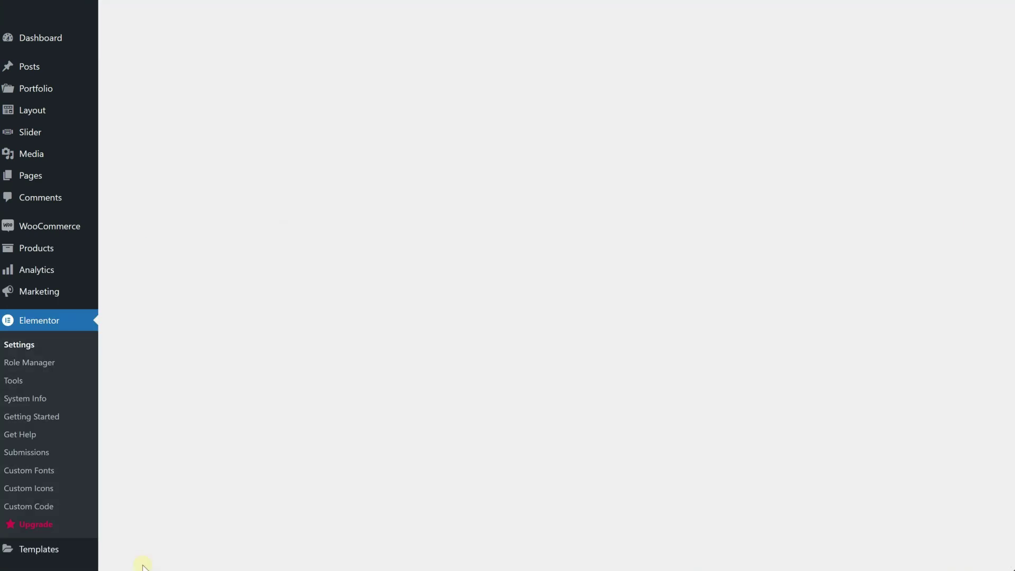
# Step: Run the WordPress importer and upload sample_content.xml from the Sample Content folder
pyautogui.scroll(-3, 160, 426)
pyautogui.moveTo(57, 488)
pyautogui.click(127, 438)
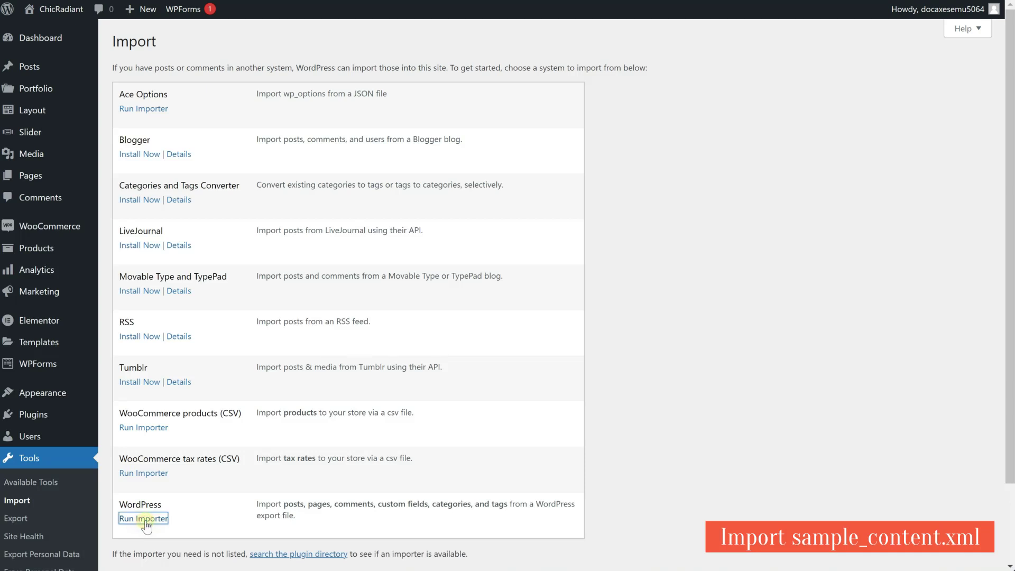
pyautogui.click(143, 520)
pyautogui.click(367, 113)
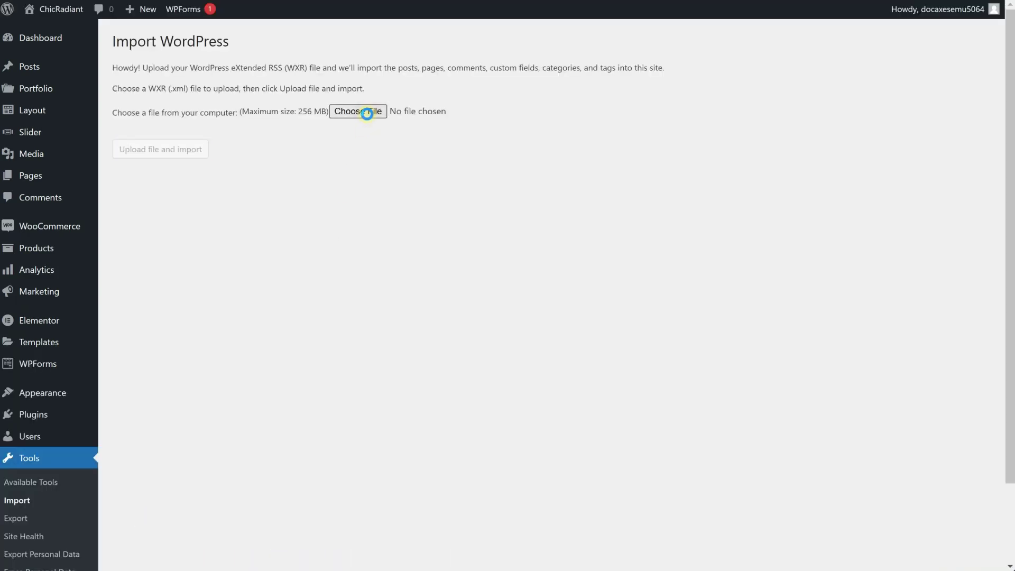
pyautogui.click(370, 211)
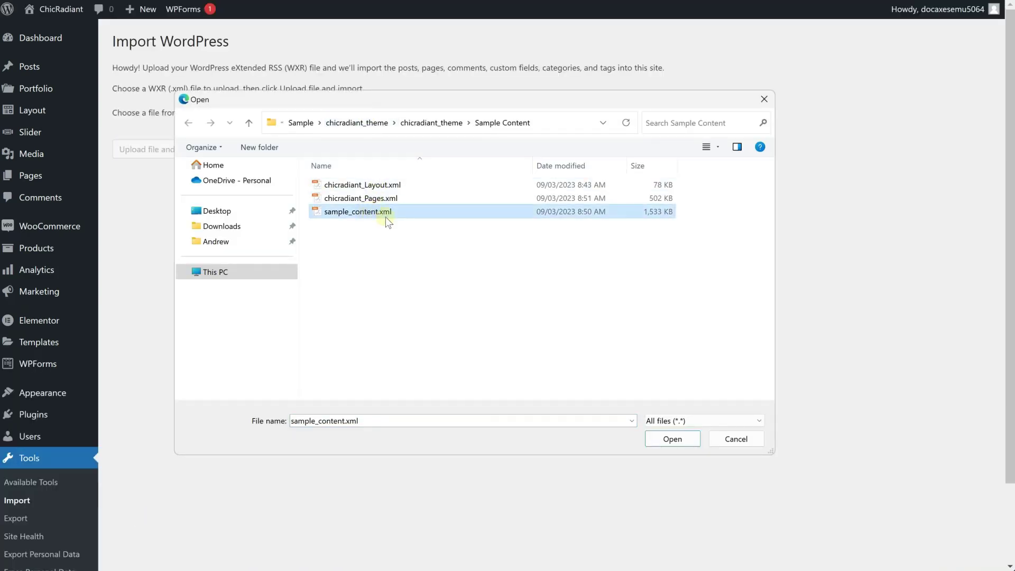
pyautogui.click(666, 437)
pyautogui.click(158, 152)
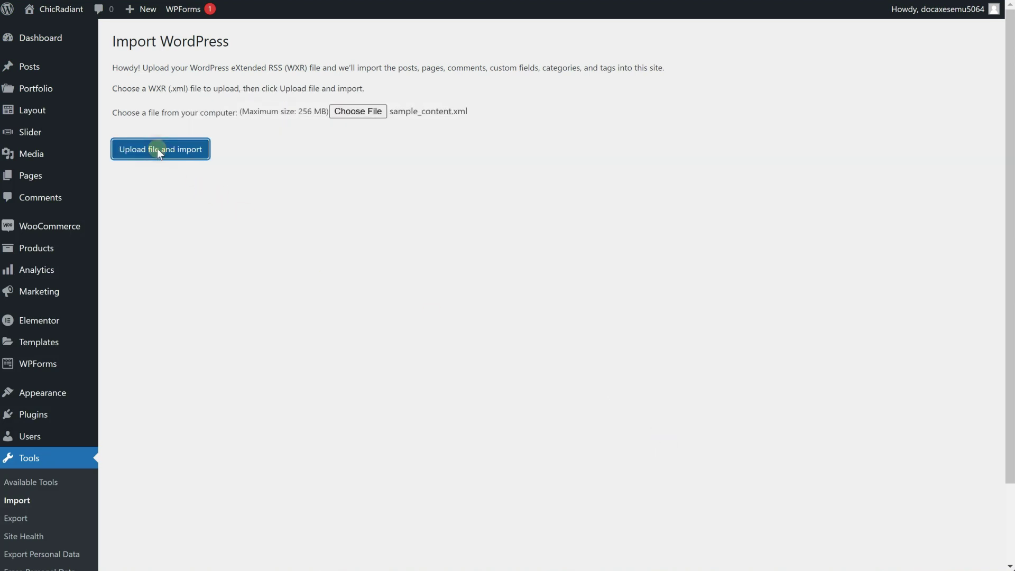
# Step: Assign the imported posts to the existing user, include downloading file attachments, and submit the import
pyautogui.click(279, 168)
pyautogui.click(294, 198)
pyautogui.click(196, 219)
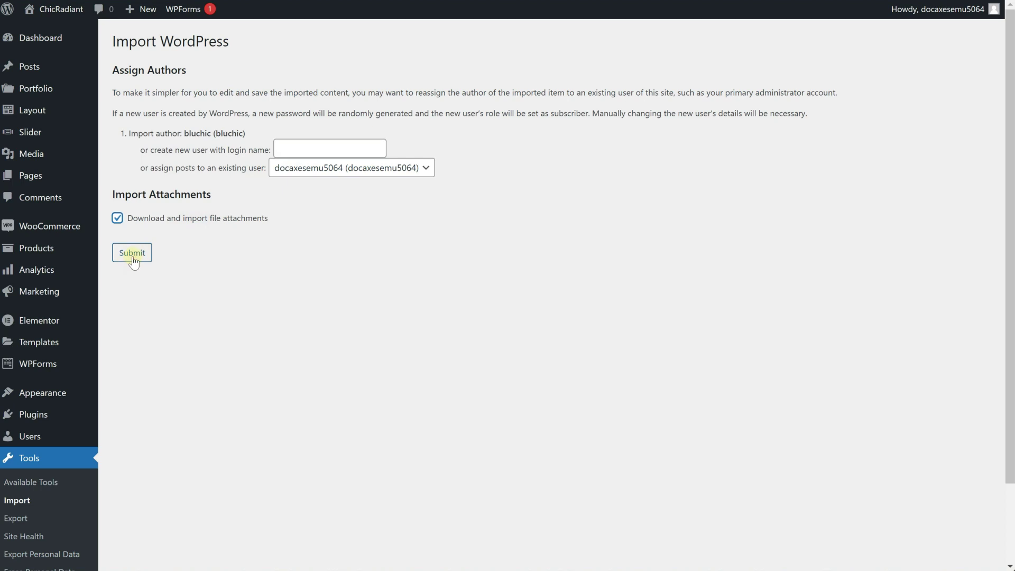
pyautogui.click(132, 253)
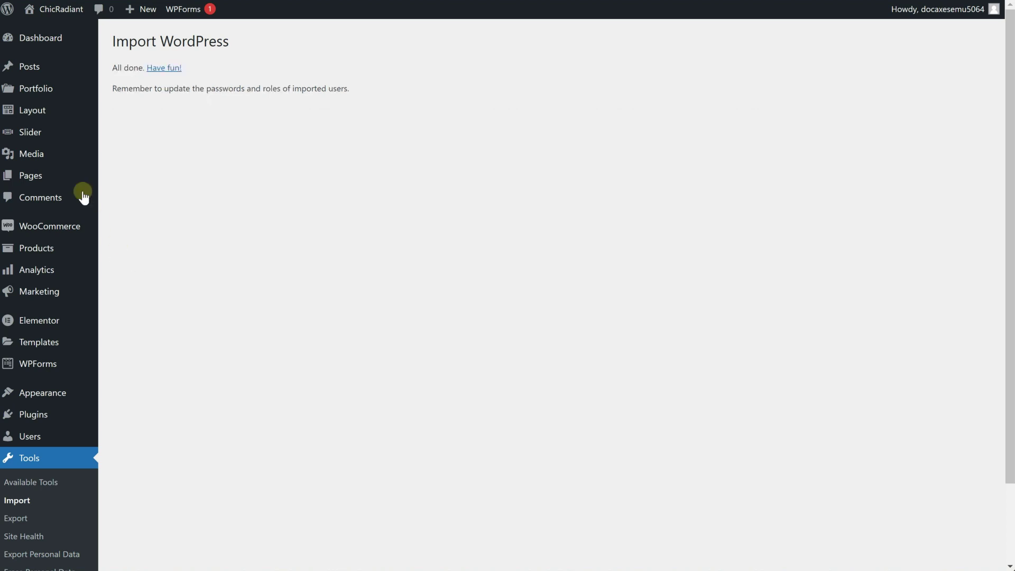
# Step: Copy the file URL of the media library image showing a woman arranging papers on a wall
pyautogui.click(45, 158)
pyautogui.scroll(-5, 635, 405)
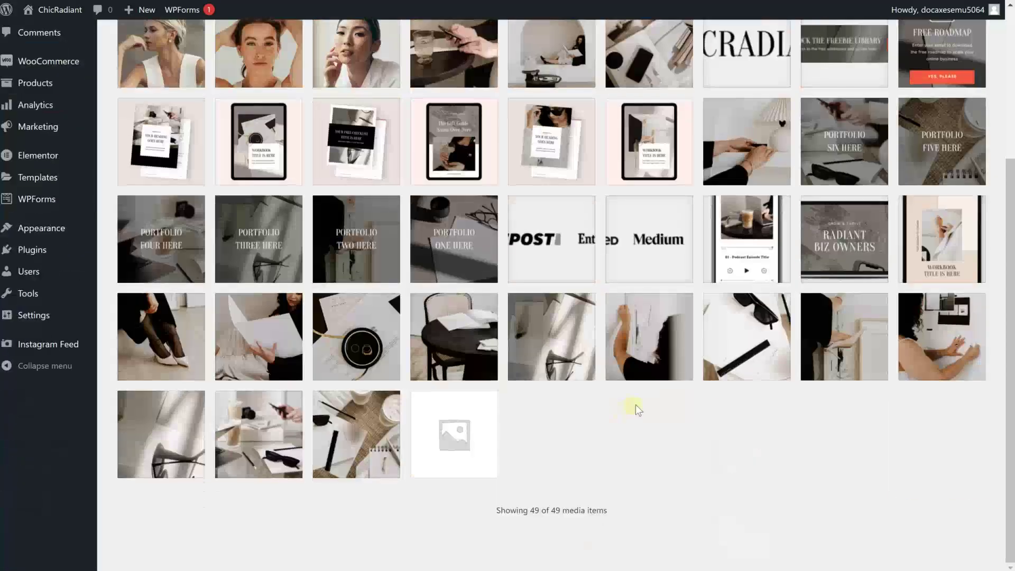
pyautogui.click(922, 341)
pyautogui.tripleClick(861, 357)
pyautogui.rightClick(862, 357)
pyautogui.click(825, 63)
pyautogui.click(983, 36)
# Step: Delete all three default blocks from the Right Widget area of the theme's widgets
pyautogui.moveTo(43, 223)
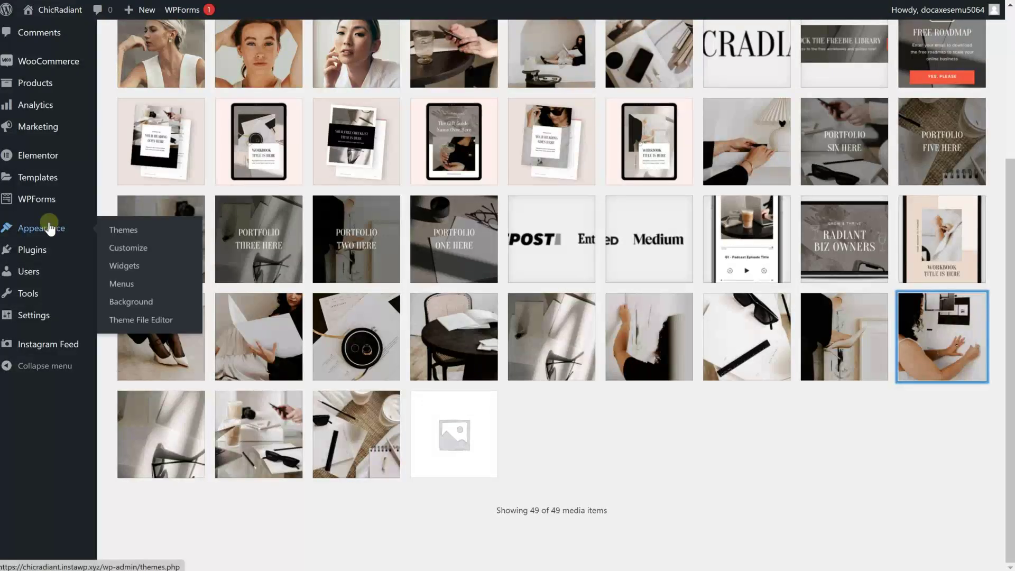
pyautogui.click(124, 266)
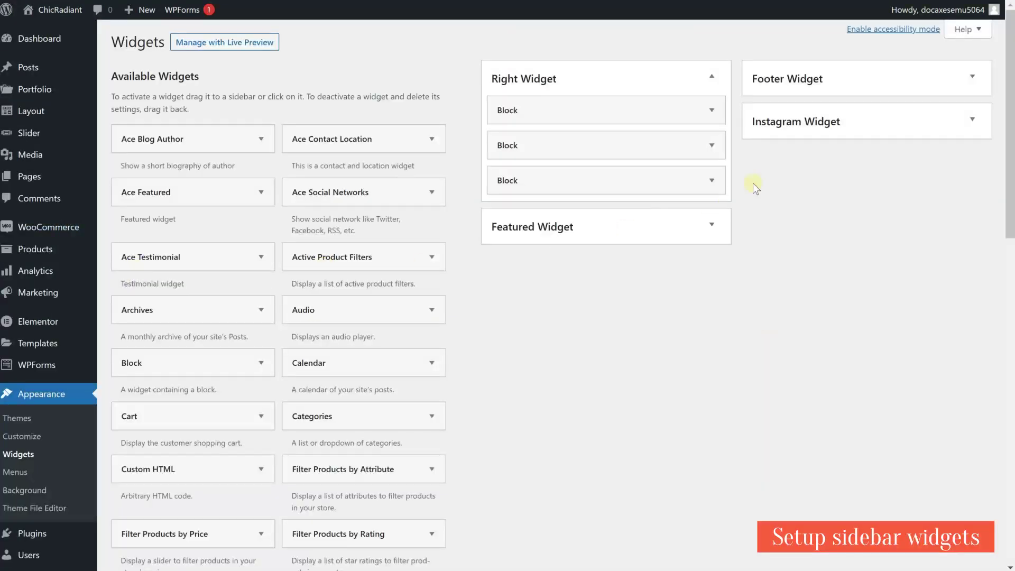
pyautogui.click(711, 181)
pyautogui.click(711, 145)
pyautogui.click(711, 110)
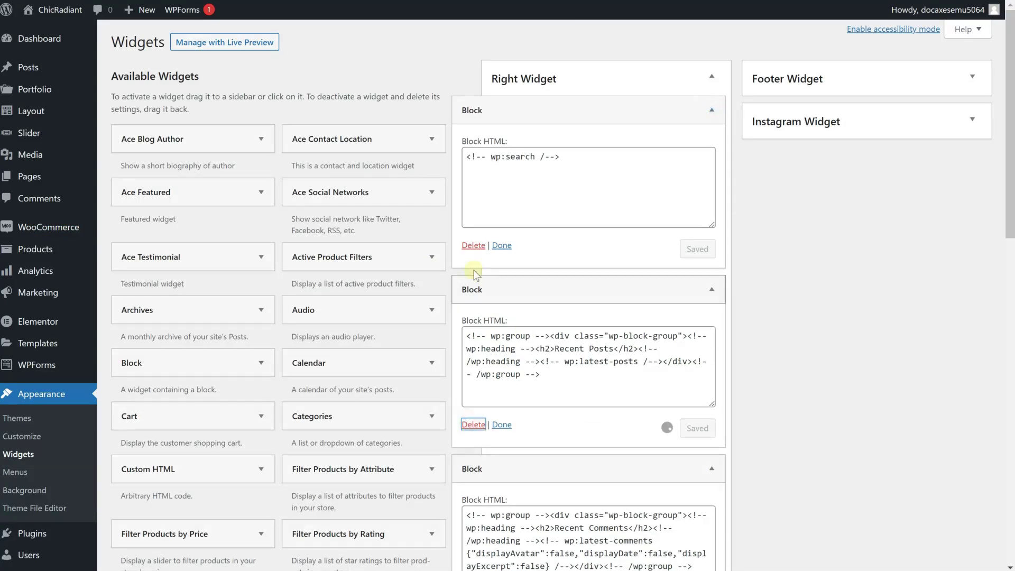
pyautogui.click(473, 244)
pyautogui.click(473, 246)
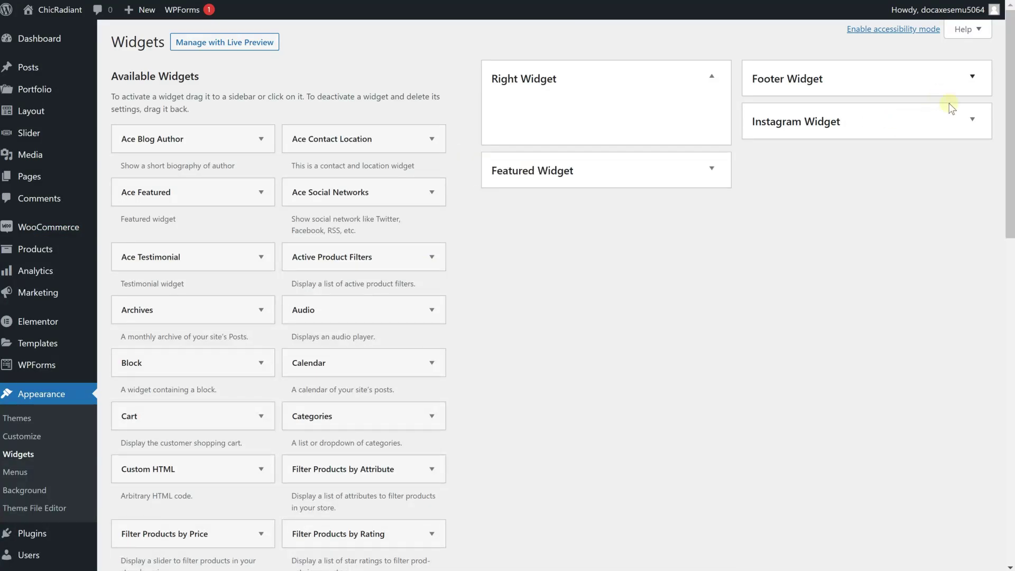
# Step: Delete the Archives and Categories blocks from the Footer Widget area, and collapse the Footer and Instagram Widget areas
pyautogui.click(972, 76)
pyautogui.click(974, 163)
pyautogui.click(948, 140)
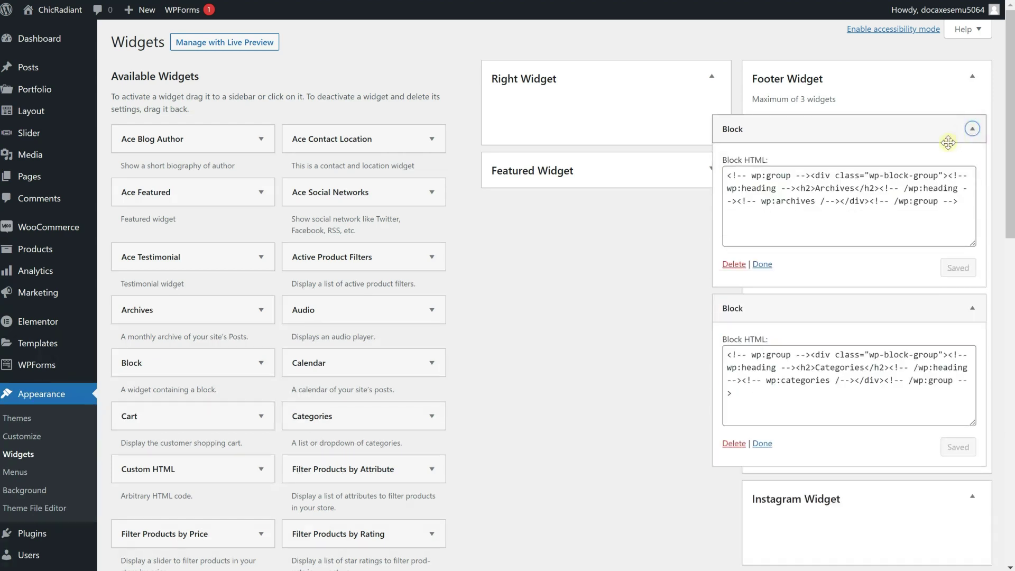
pyautogui.click(732, 265)
pyautogui.click(733, 264)
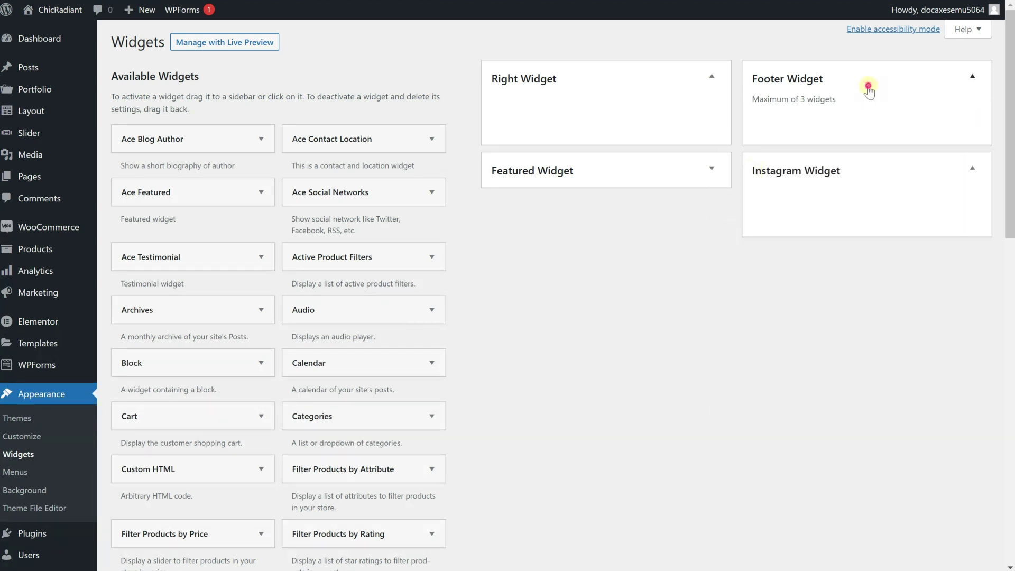
pyautogui.click(866, 82)
pyautogui.click(836, 125)
# Step: Add an Ace Blog Author widget to the Right Widget area, titled "About Me", with the copied image URL as its picture
pyautogui.moveTo(196, 146); pyautogui.dragTo(592, 104)
pyautogui.click(580, 157)
pyautogui.write('About Me')
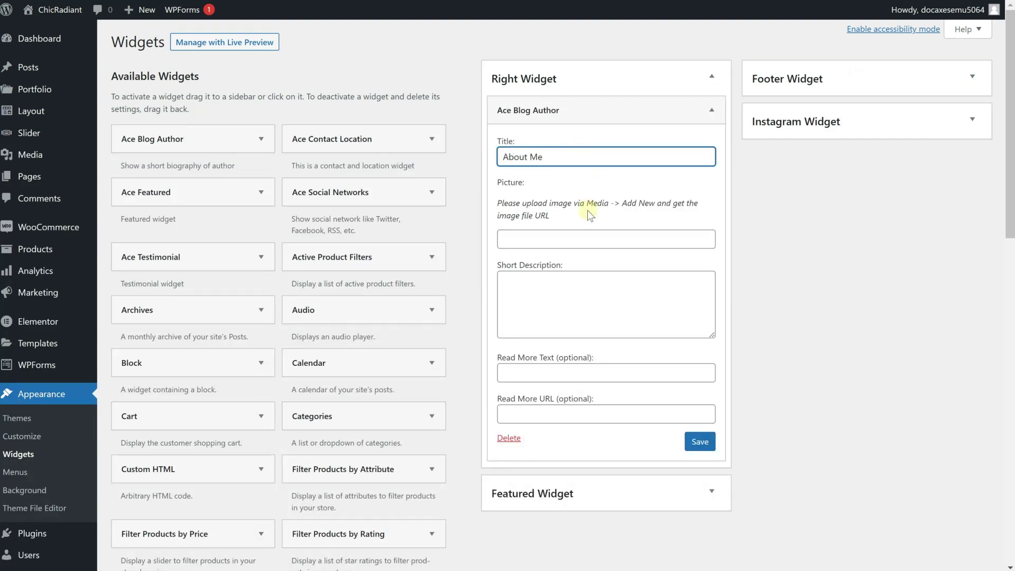
pyautogui.click(580, 237)
pyautogui.rightClick(580, 237)
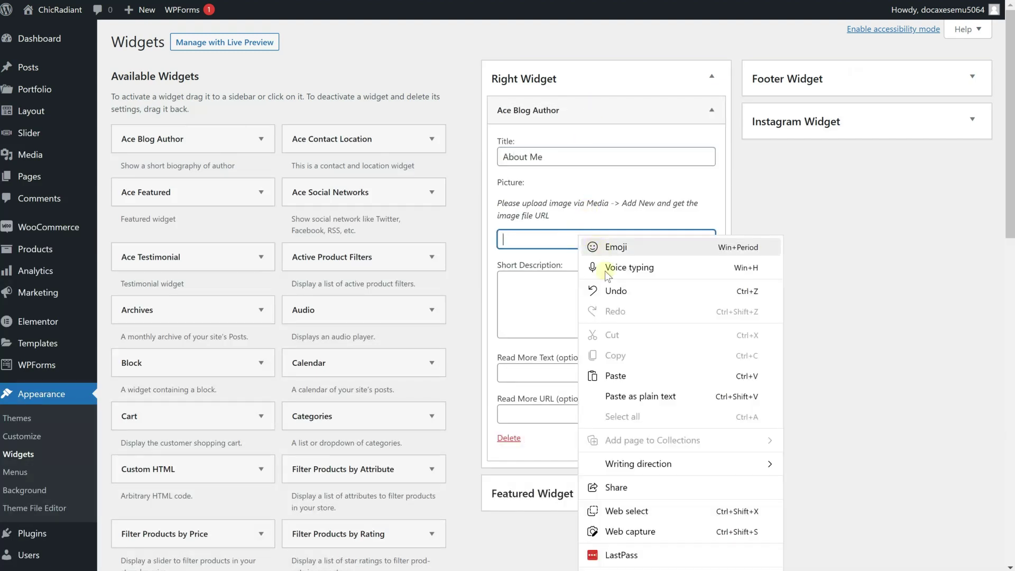
pyautogui.click(616, 375)
pyautogui.click(570, 299)
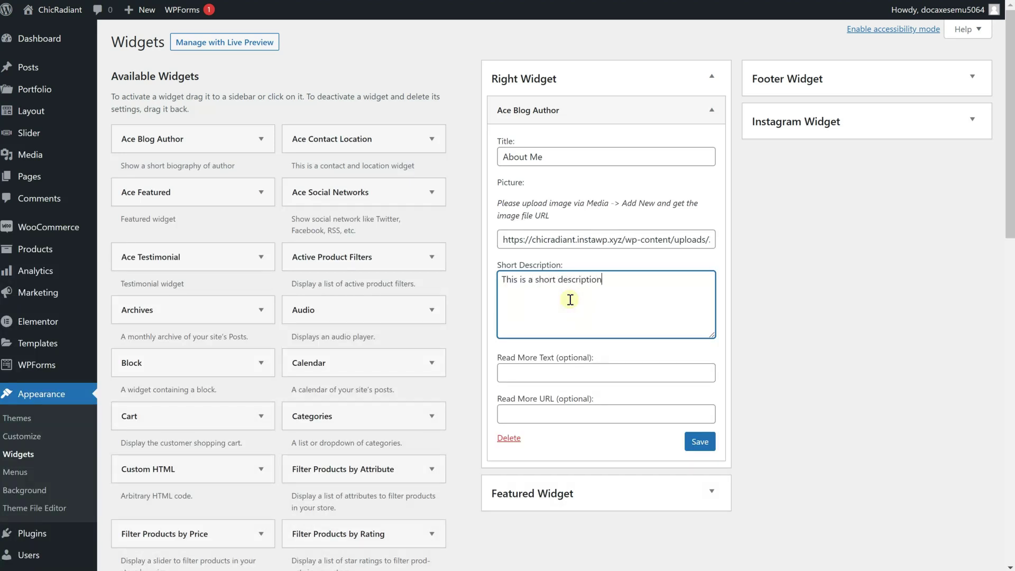
pyautogui.click(571, 373)
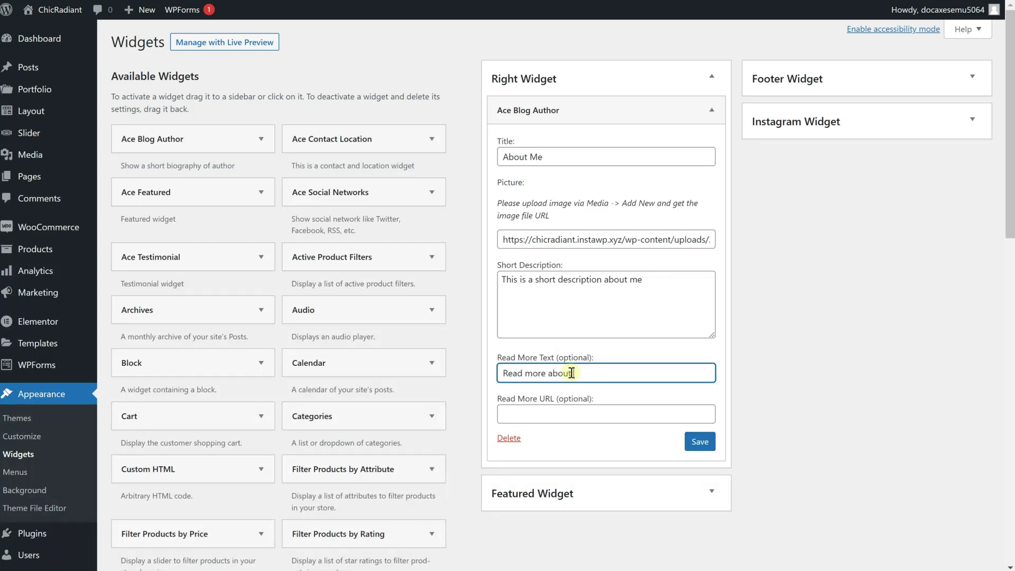
pyautogui.click(626, 415)
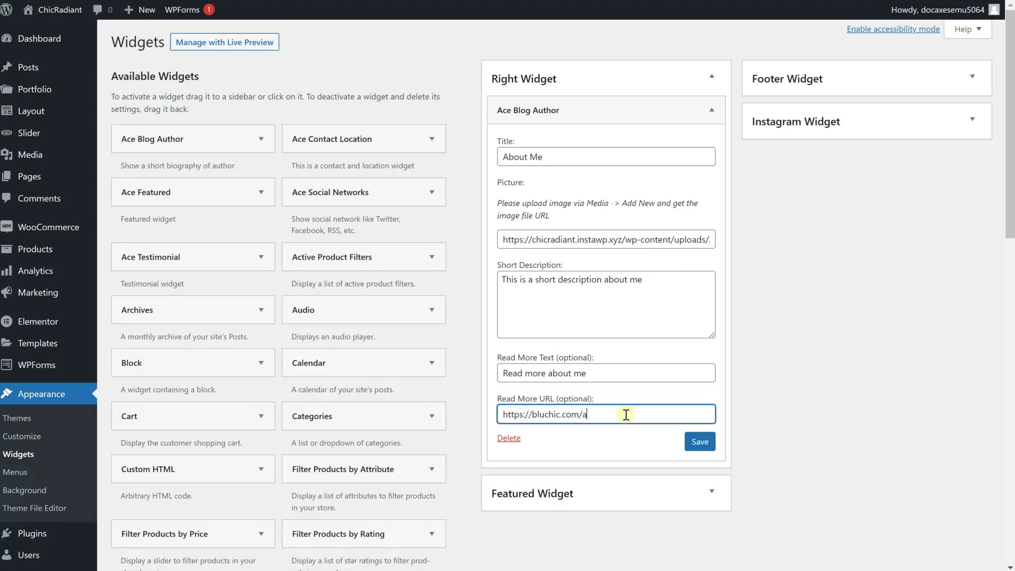
pyautogui.click(700, 441)
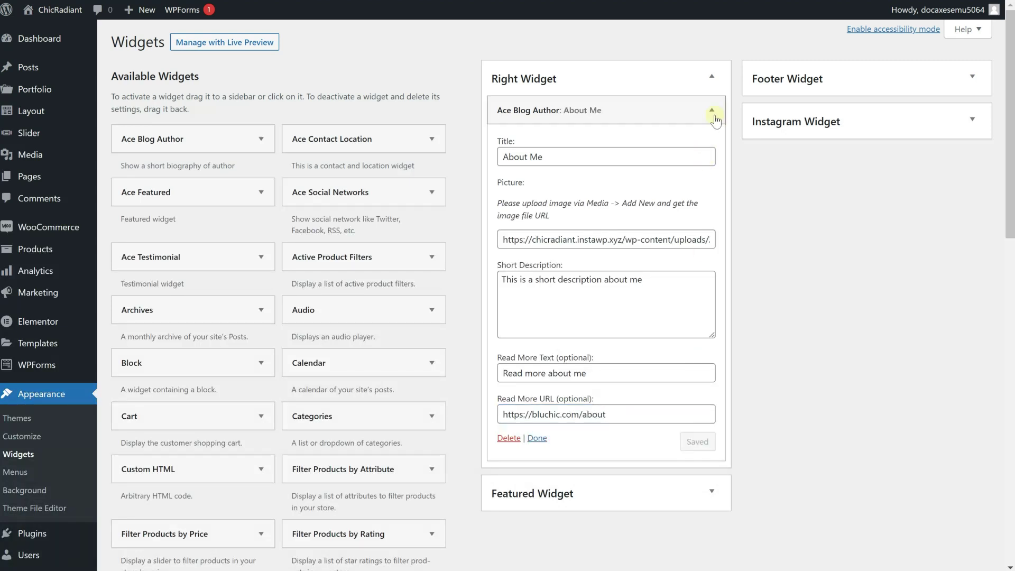
pyautogui.click(712, 110)
# Step: Add an Ace Social Networks widget below the author widget, titled "Follow Me", opening links in new windows, and fill in the contact email
pyautogui.moveTo(383, 201); pyautogui.dragTo(592, 140)
pyautogui.click(575, 191)
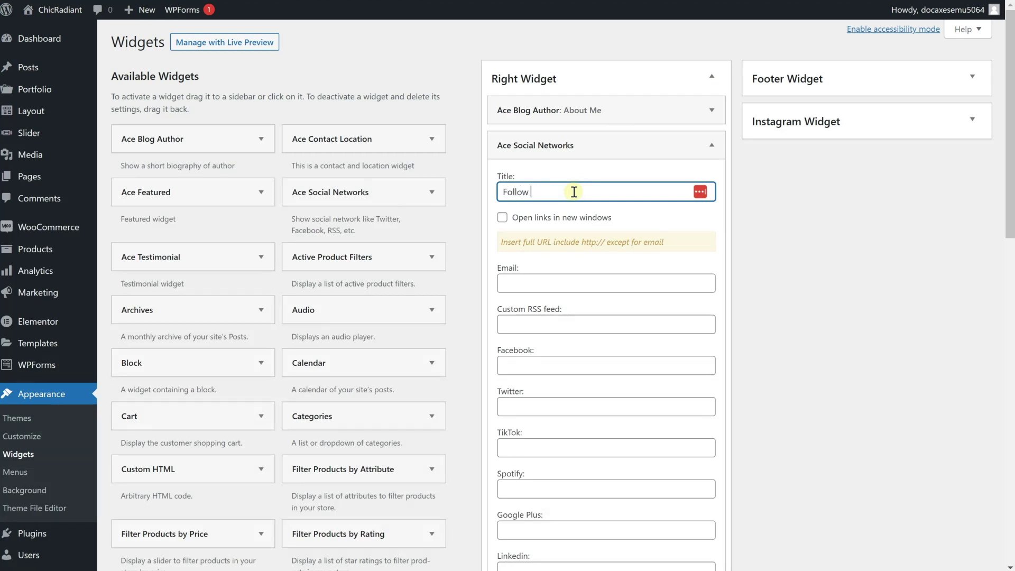
pyautogui.click(502, 218)
pyautogui.click(529, 282)
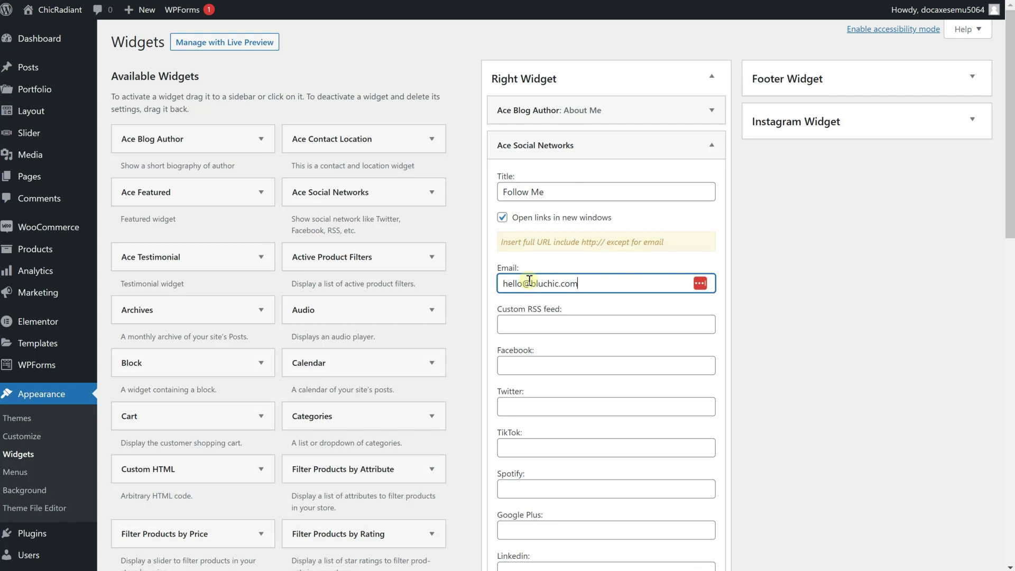
pyautogui.click(677, 367)
pyautogui.write('https://facebook.com')
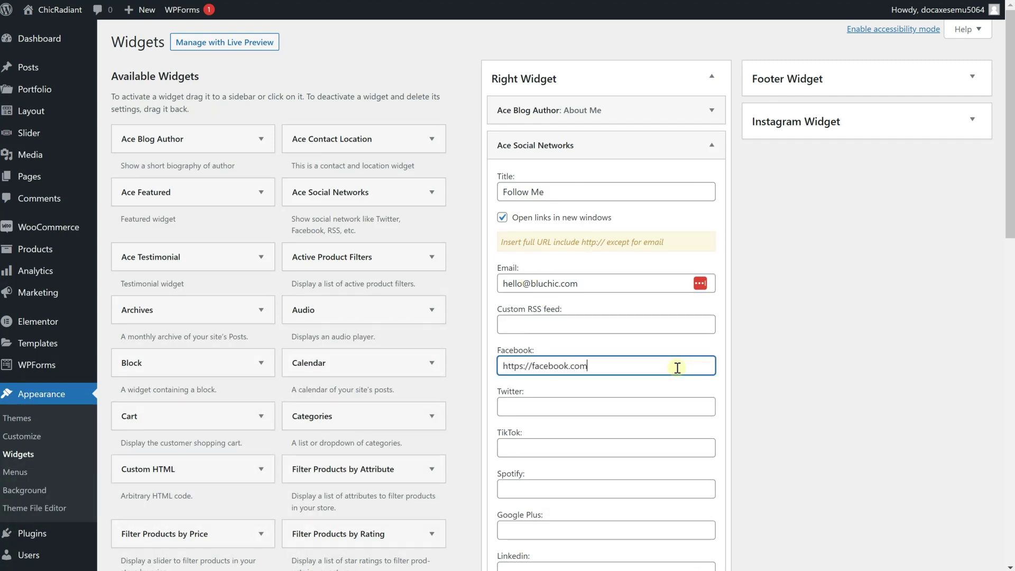
pyautogui.click(687, 408)
pyautogui.write('https://twitter.com')
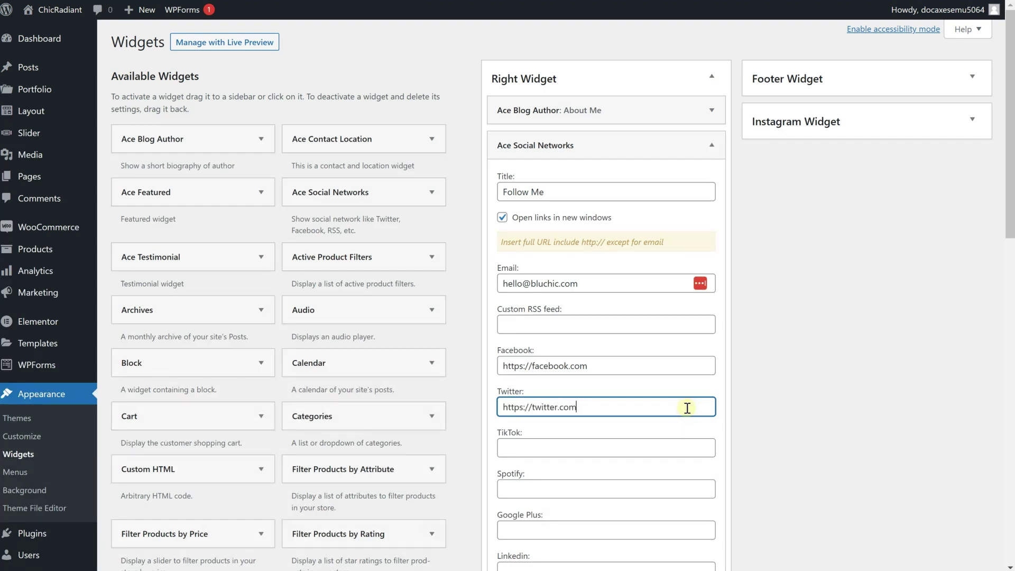
pyautogui.click(671, 453)
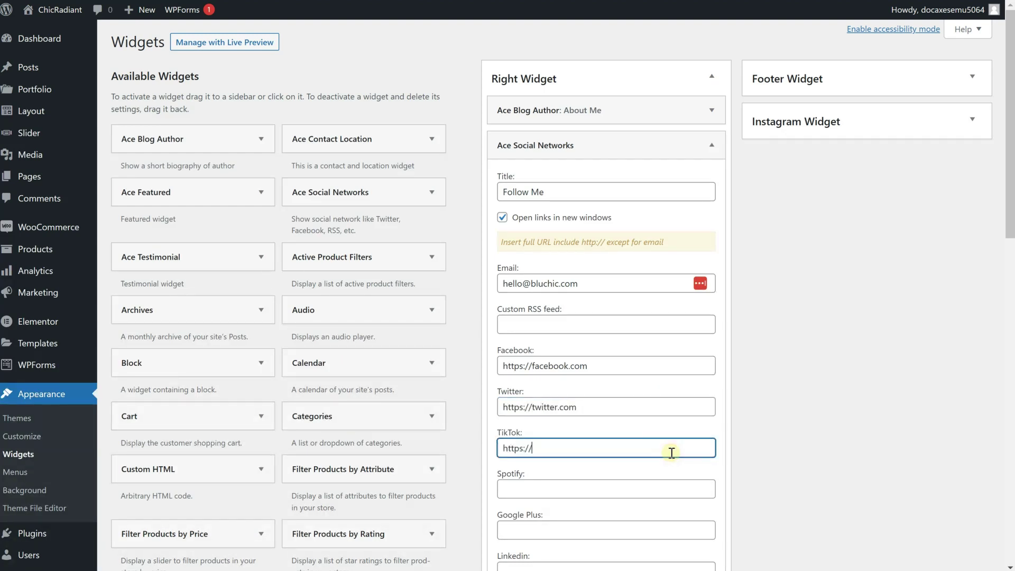
pyautogui.scroll(-10, 669, 452)
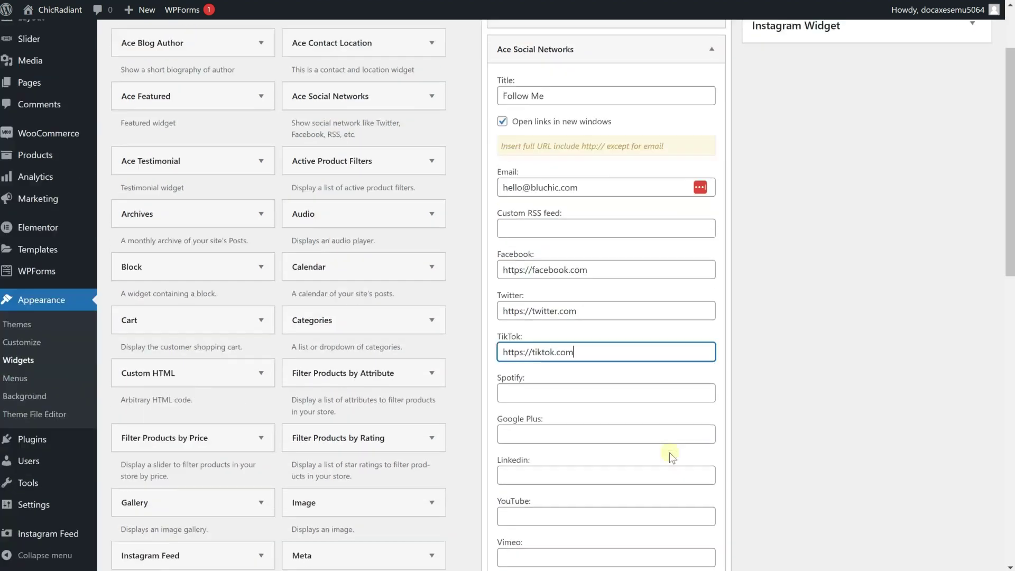
pyautogui.click(701, 312)
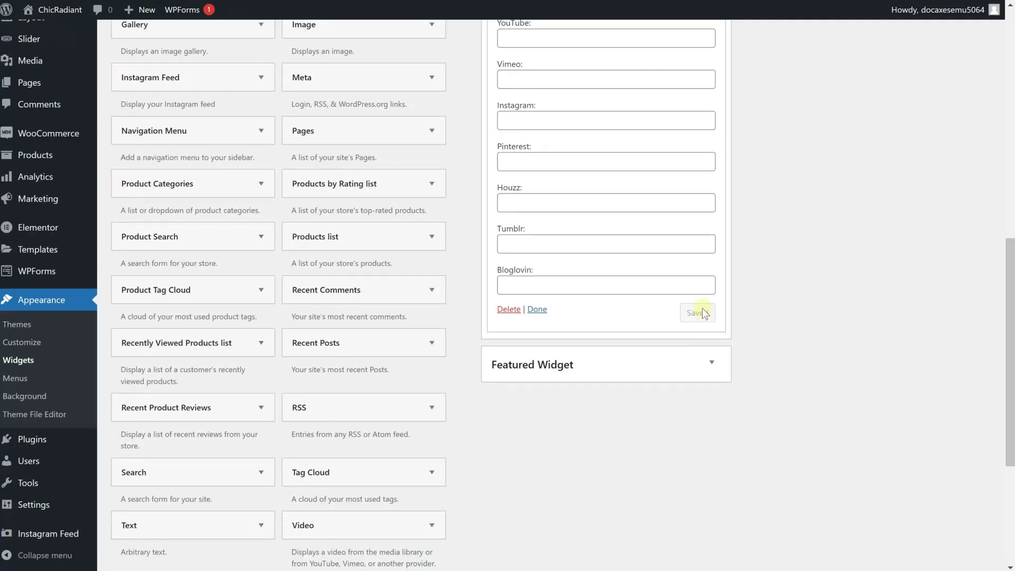
pyautogui.scroll(10, 702, 309)
pyautogui.click(711, 145)
# Step: Add a Categories widget below the social networks widget in the Right Widget area, title it "Categories" and save it
pyautogui.moveTo(340, 416); pyautogui.dragTo(571, 184)
pyautogui.click(570, 226)
pyautogui.write('Categories')
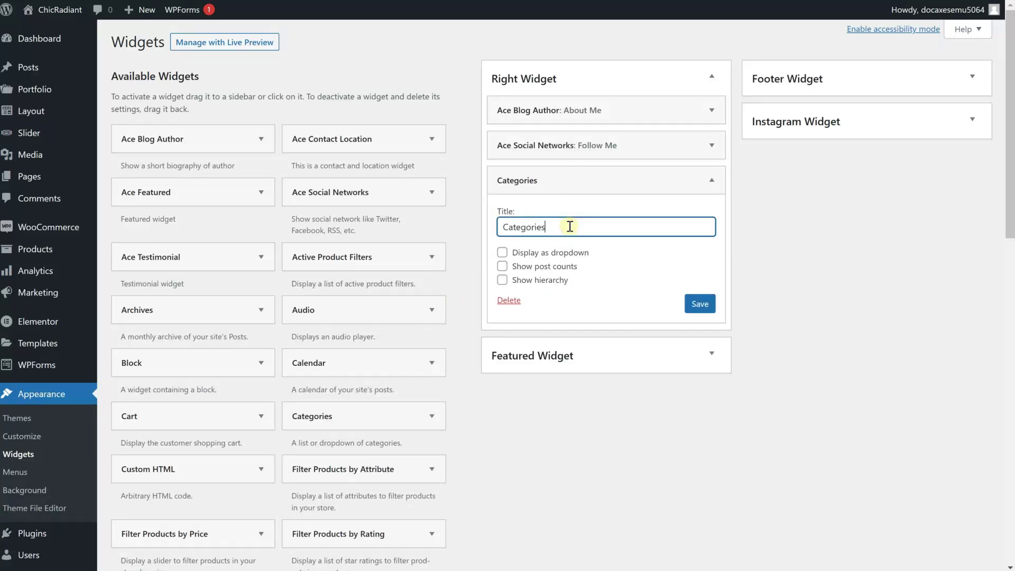
pyautogui.click(701, 300)
pyautogui.click(712, 180)
# Step: Add an Image widget to the Right Widget area and insert the Free Roadmap graphic from the media library
pyautogui.scroll(-8, 430, 419)
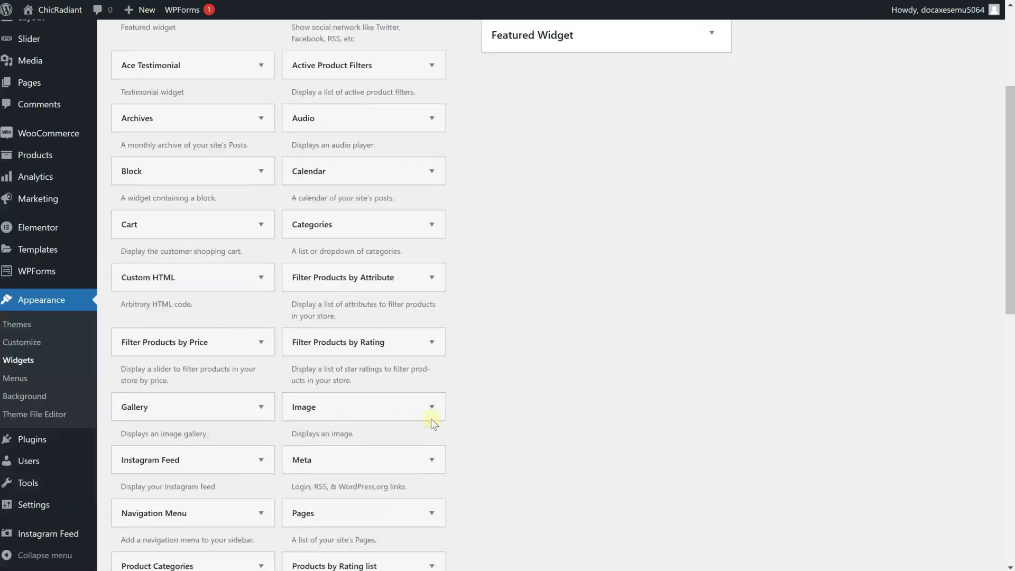
pyautogui.click(432, 170)
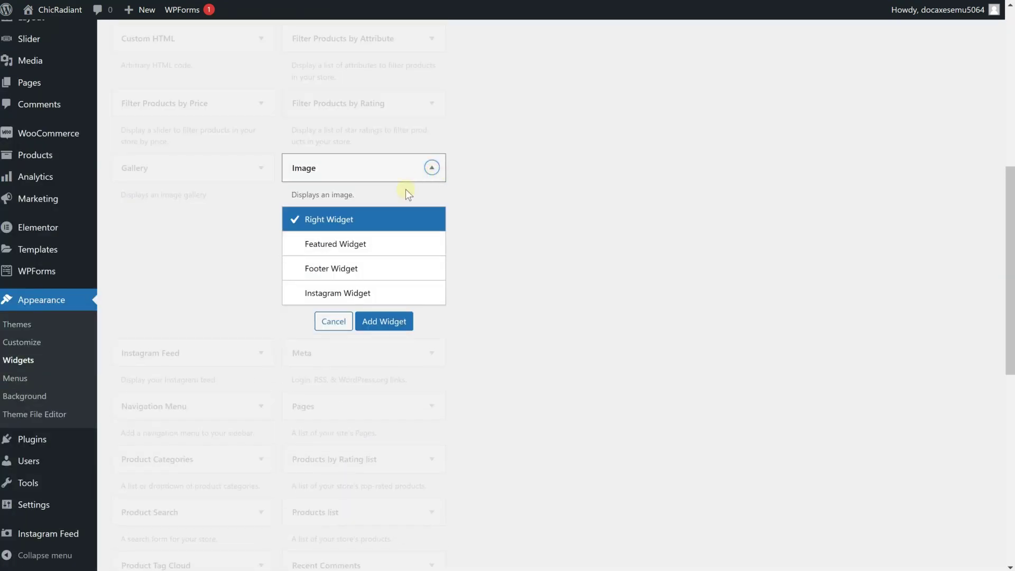
pyautogui.click(385, 321)
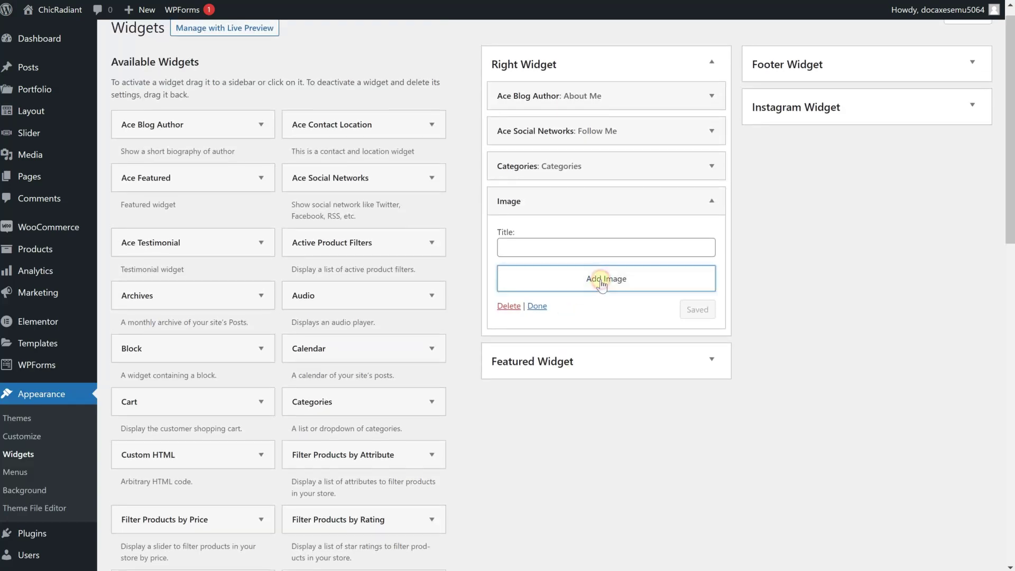
pyautogui.click(594, 336)
pyautogui.click(233, 62)
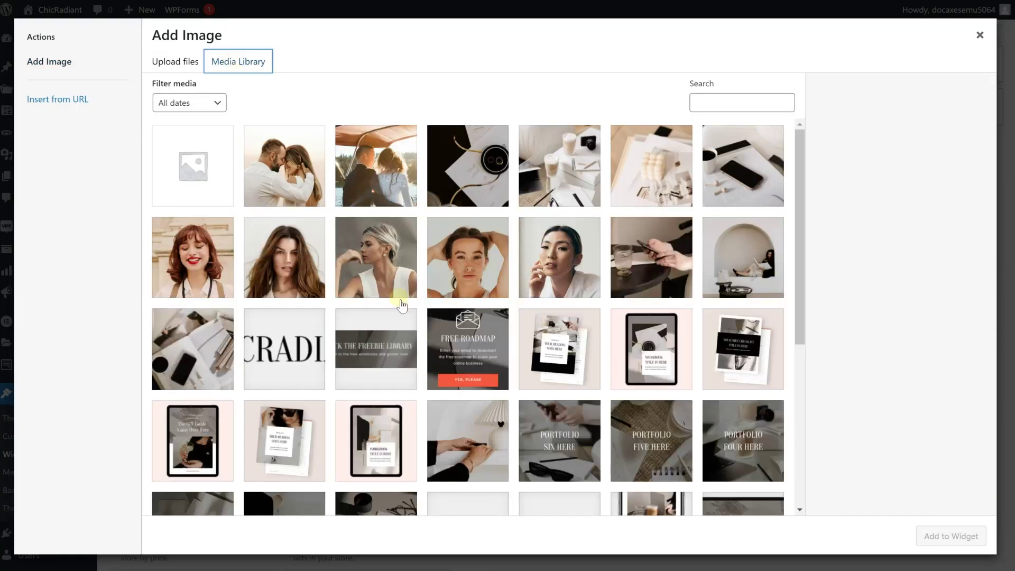
pyautogui.click(466, 352)
pyautogui.scroll(-3, 888, 444)
pyautogui.click(906, 483)
pyautogui.click(903, 528)
pyautogui.click(947, 537)
pyautogui.scroll(-5, 580, 324)
pyautogui.click(579, 323)
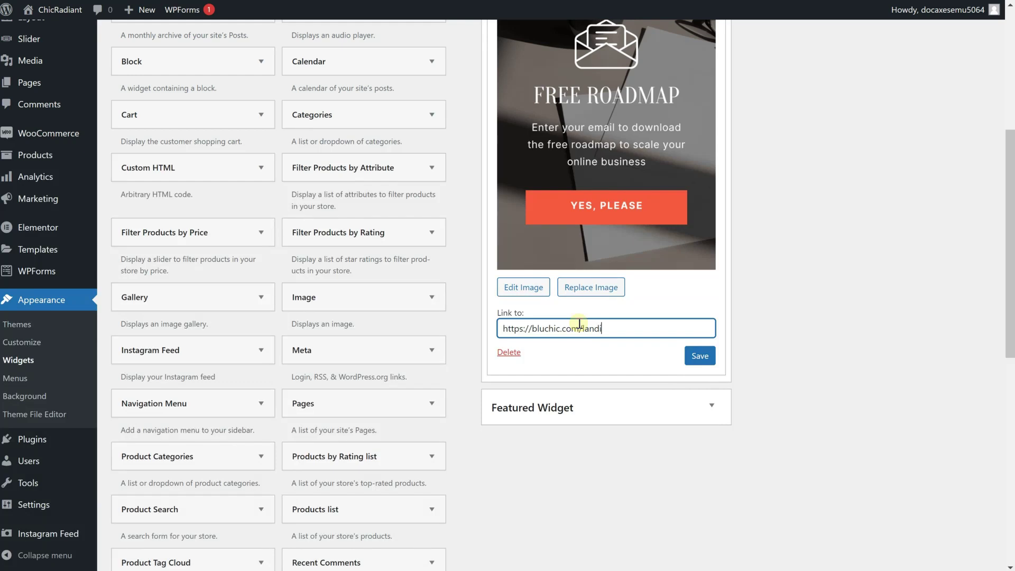
pyautogui.write('e')
pyautogui.click(700, 356)
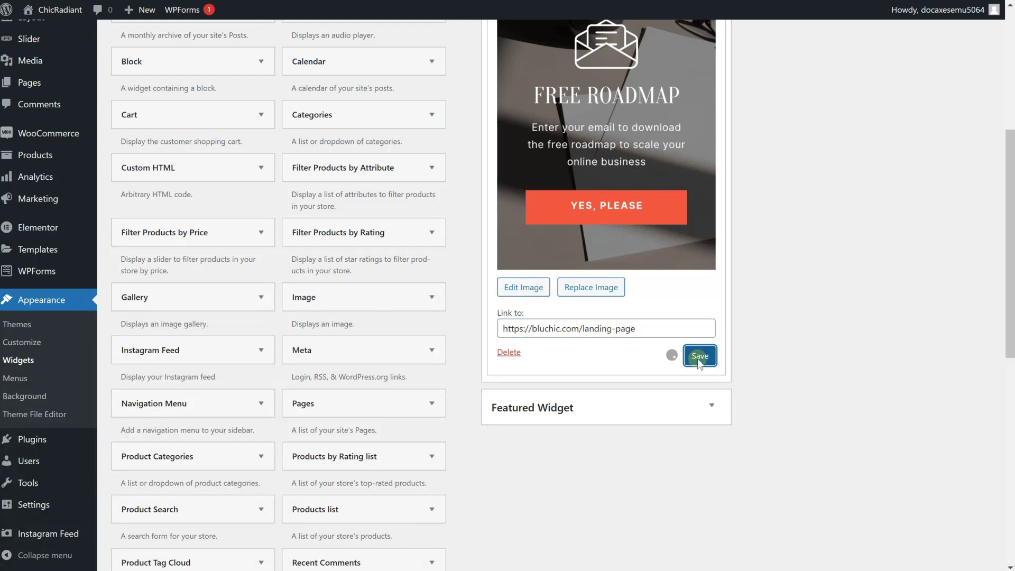
pyautogui.scroll(5, 696, 359)
pyautogui.click(713, 201)
# Step: Add an untitled Search widget to the end of the Right Widget area and collapse it
pyautogui.scroll(-10, 381, 468)
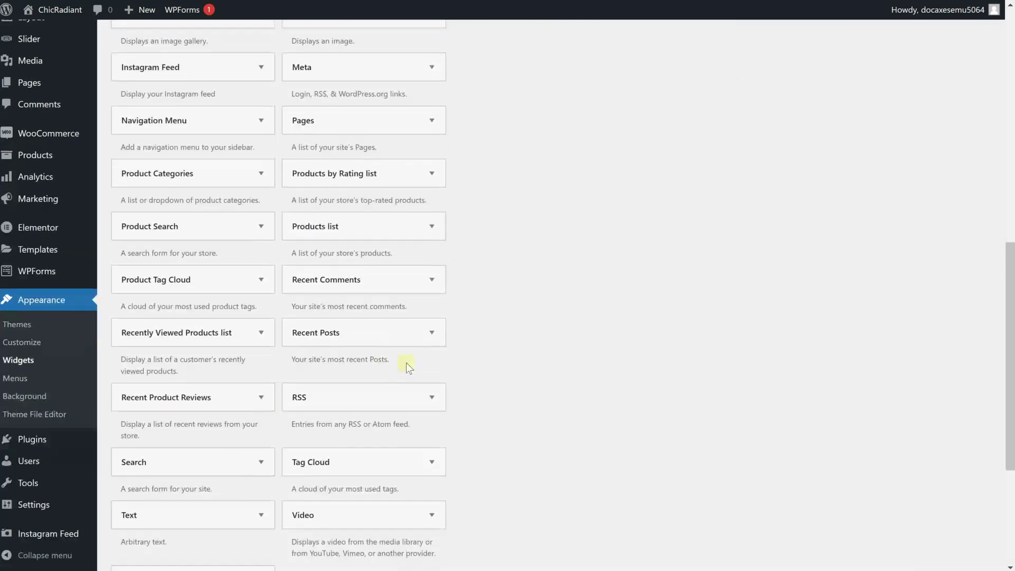
pyautogui.click(260, 459)
pyautogui.click(220, 471)
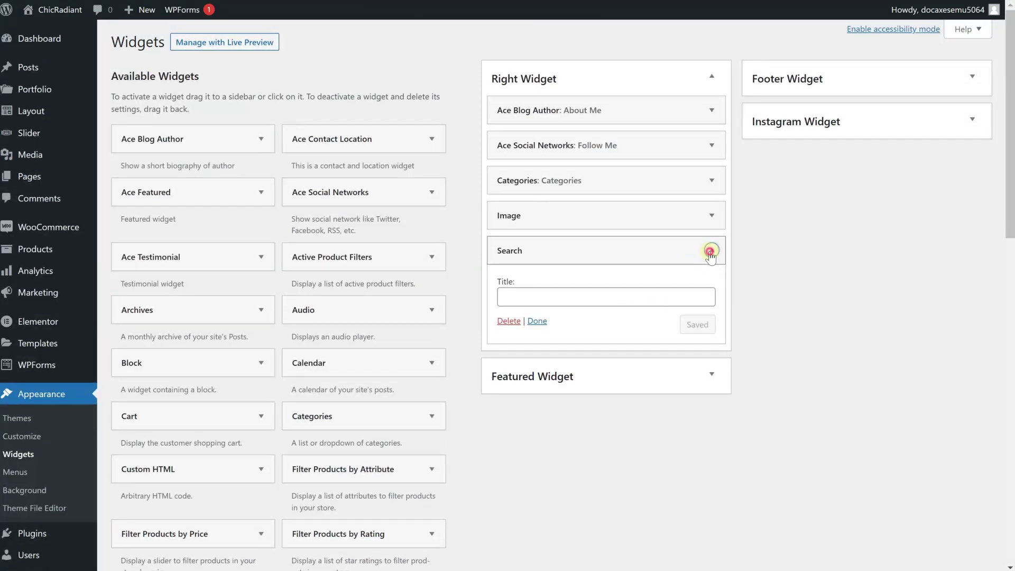
pyautogui.click(710, 252)
# Step: Open the ChicRadiant: Header layout in Elementor and set its Navigation Menu widget to ChicRadiant Menu
pyautogui.moveTo(39, 111)
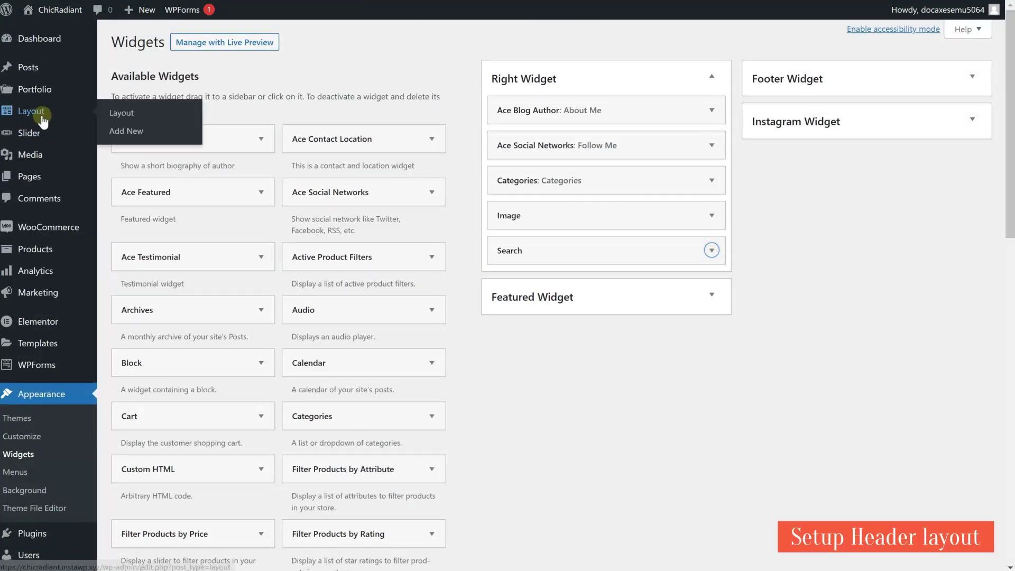
pyautogui.click(141, 119)
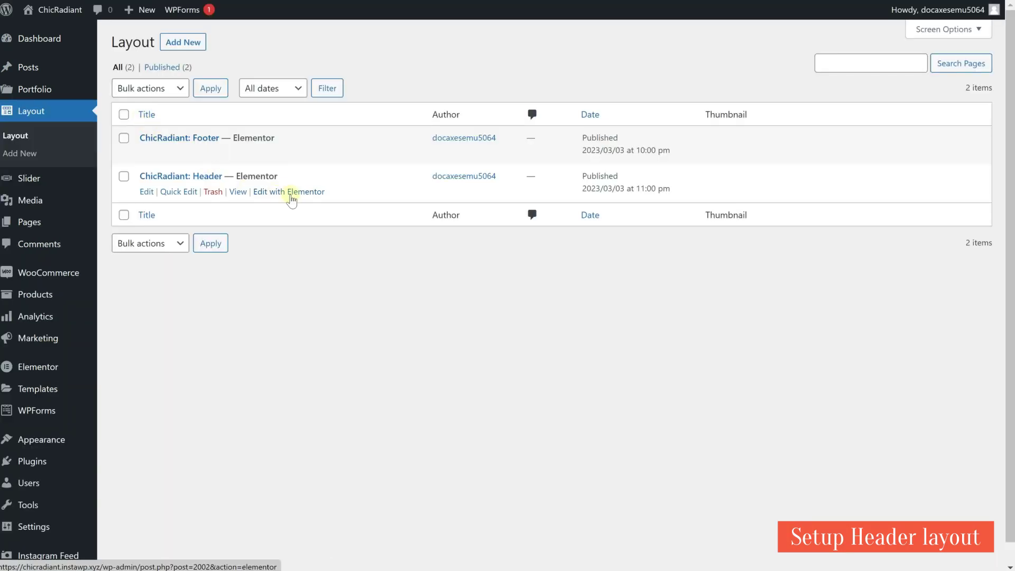
pyautogui.click(291, 193)
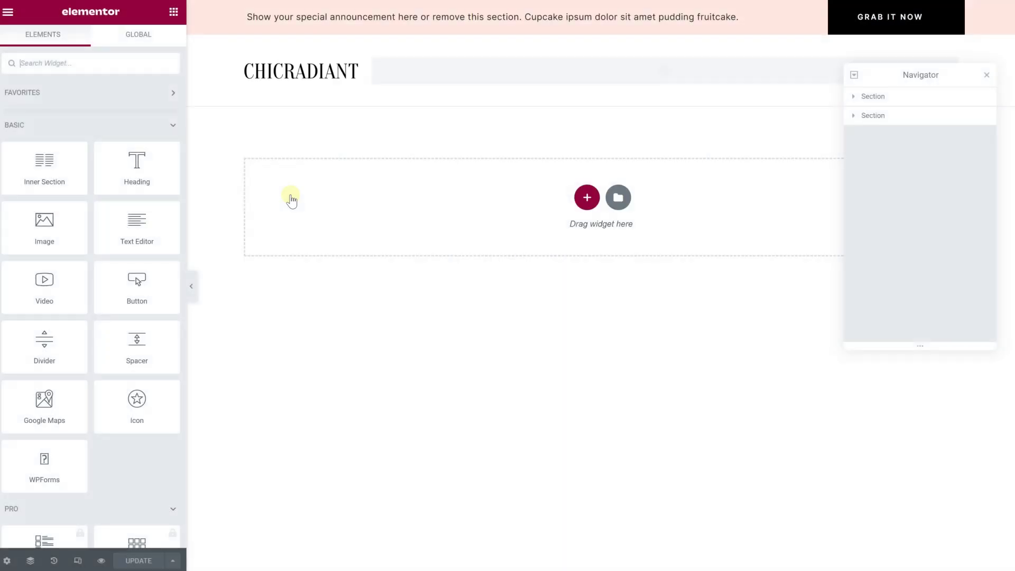
pyautogui.click(447, 73)
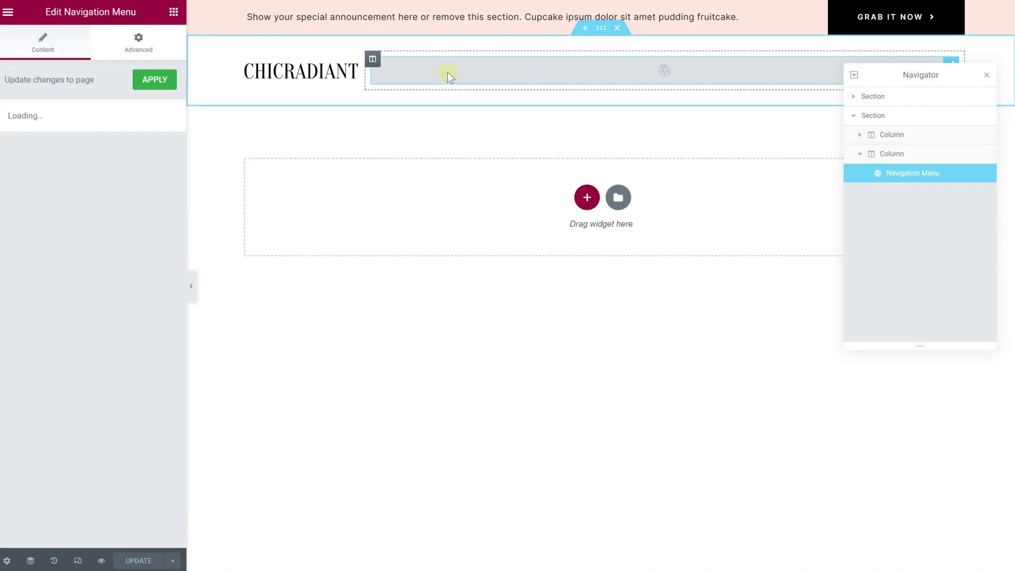
pyautogui.click(119, 179)
pyautogui.click(100, 200)
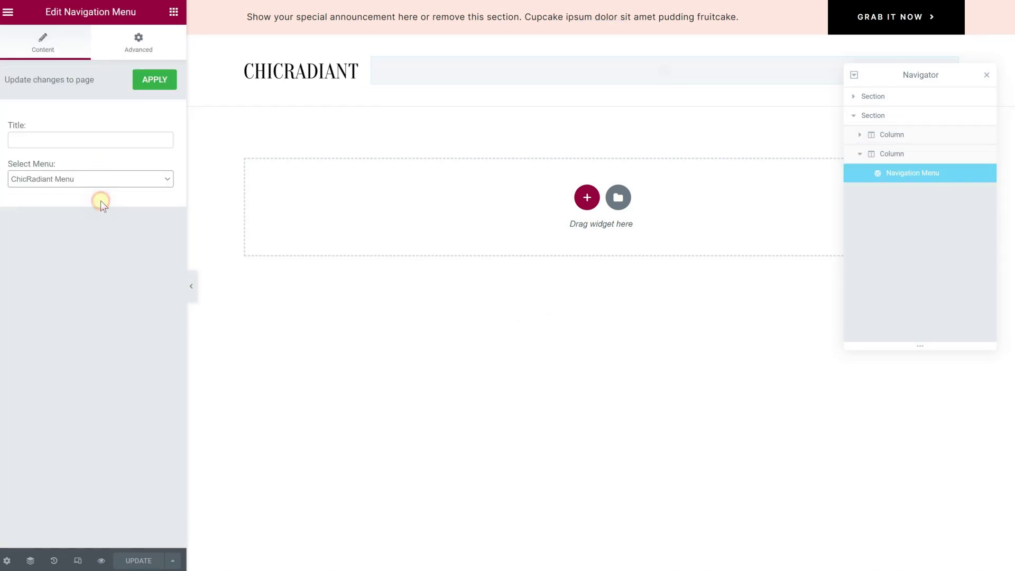
pyautogui.click(291, 74)
pyautogui.doubleClick(66, 308)
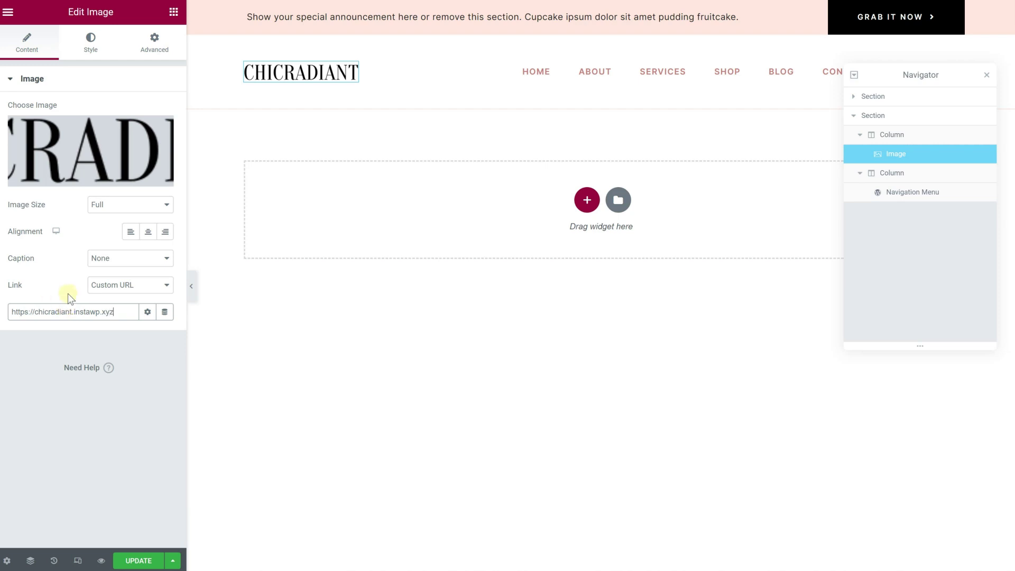
pyautogui.click(141, 561)
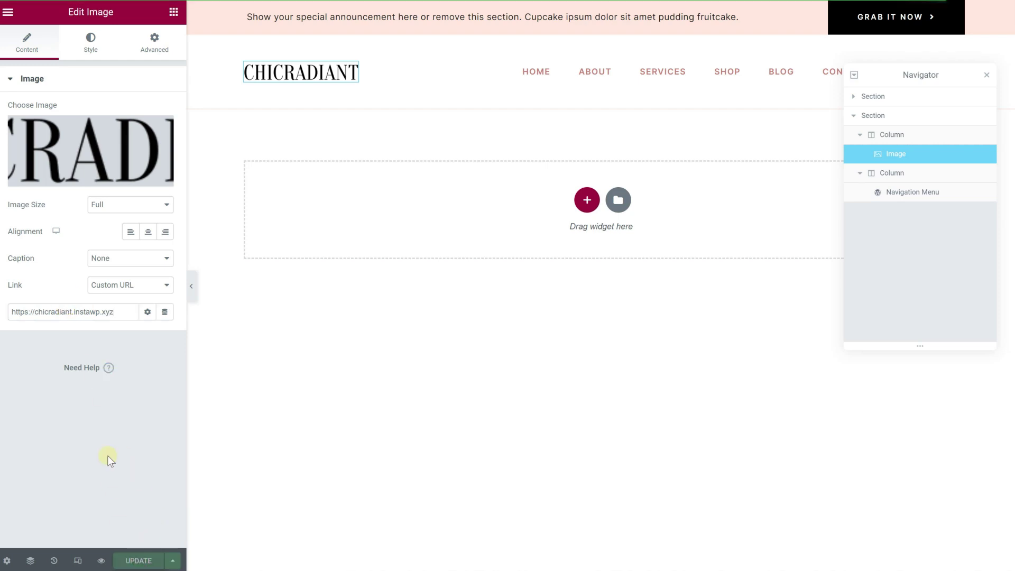
# Step: Exit the Elementor editor without choosing an exit destination preference, and return to the list of layouts
pyautogui.click(10, 15)
pyautogui.click(59, 254)
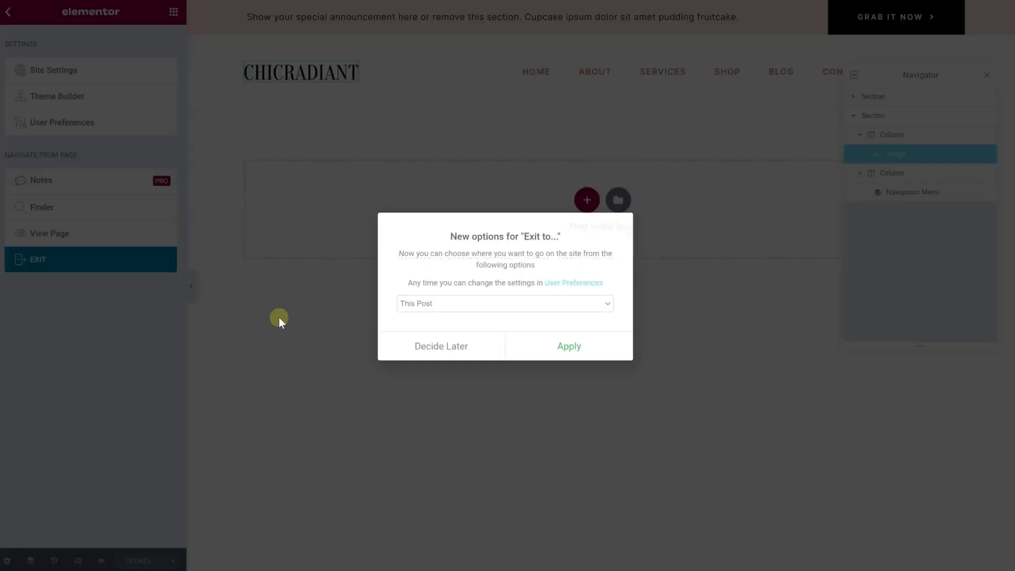
pyautogui.click(437, 344)
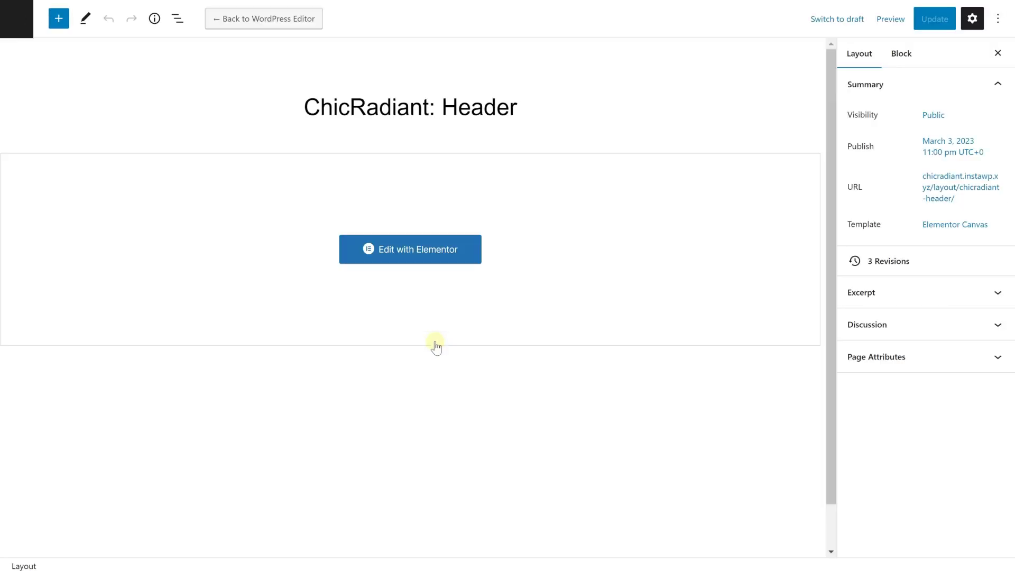
pyautogui.click(17, 24)
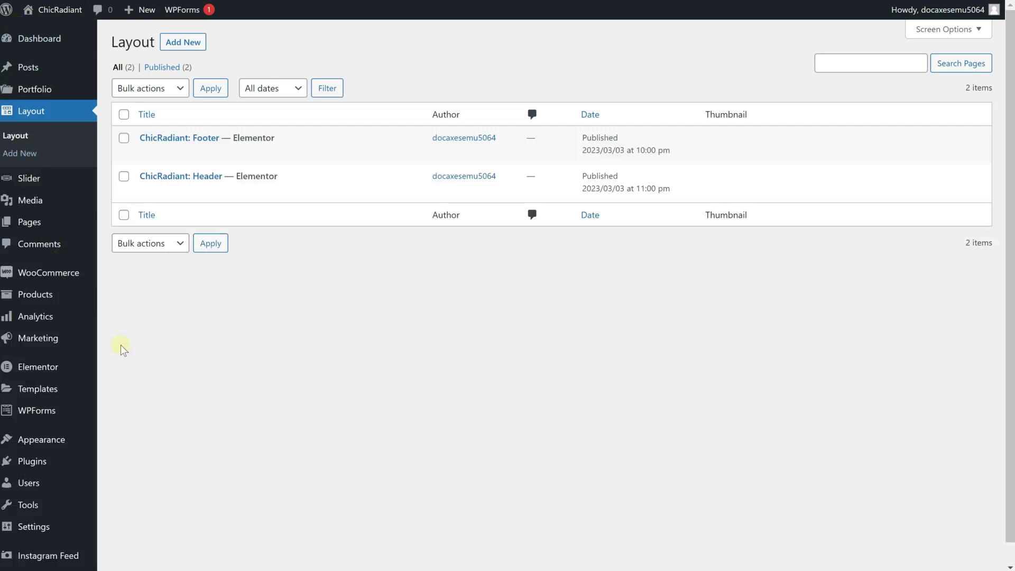
# Step: Start a new Instagram feed in the Smash Balloon plugin with the User Timeline feed type
pyautogui.scroll(-2, 113, 351)
pyautogui.click(63, 534)
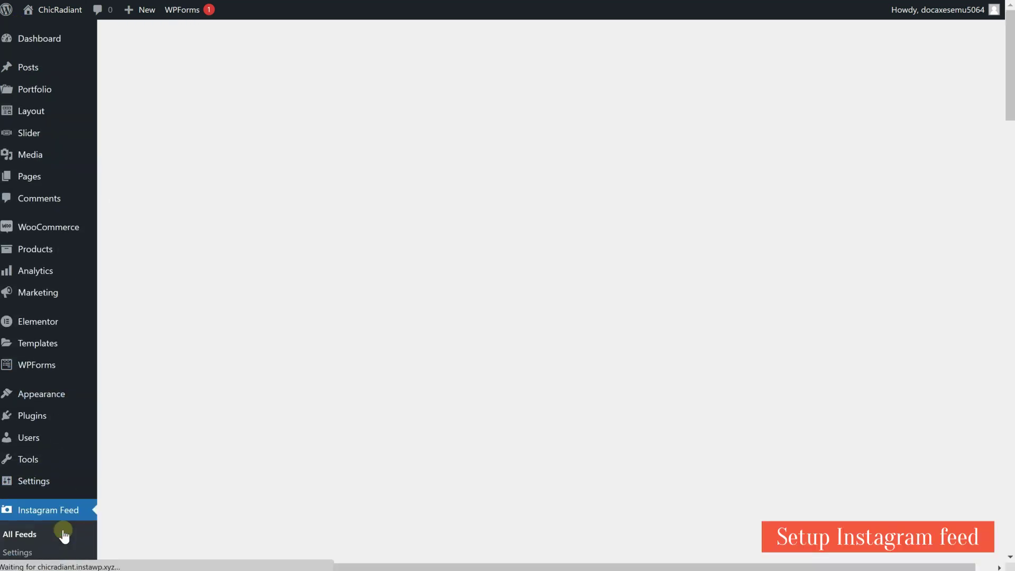
pyautogui.click(263, 122)
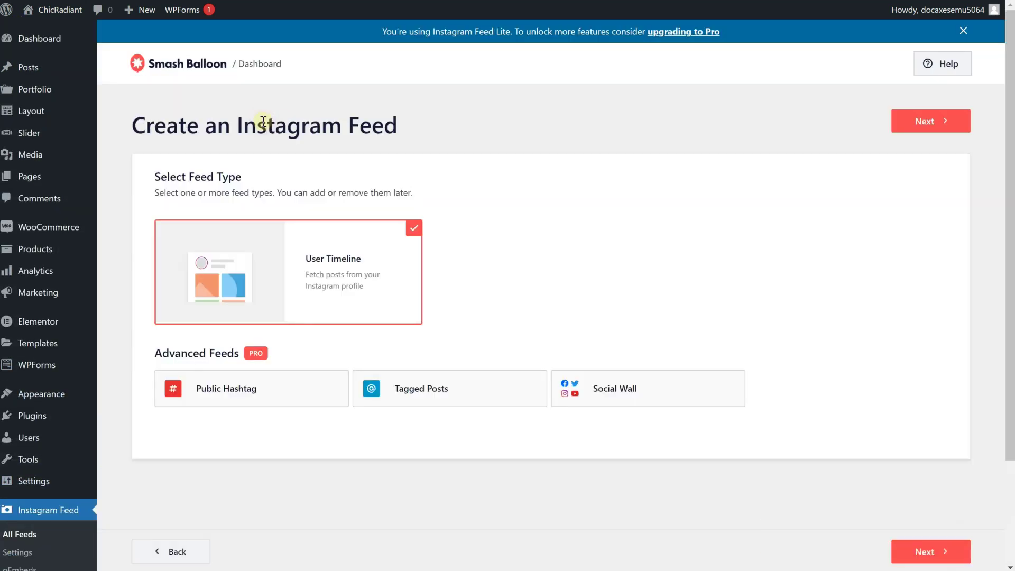
pyautogui.click(926, 121)
# Step: Connect a personal Instagram account as a new source, opting out of the Get Started emails, allowing access and confirming the site's domain
pyautogui.click(231, 296)
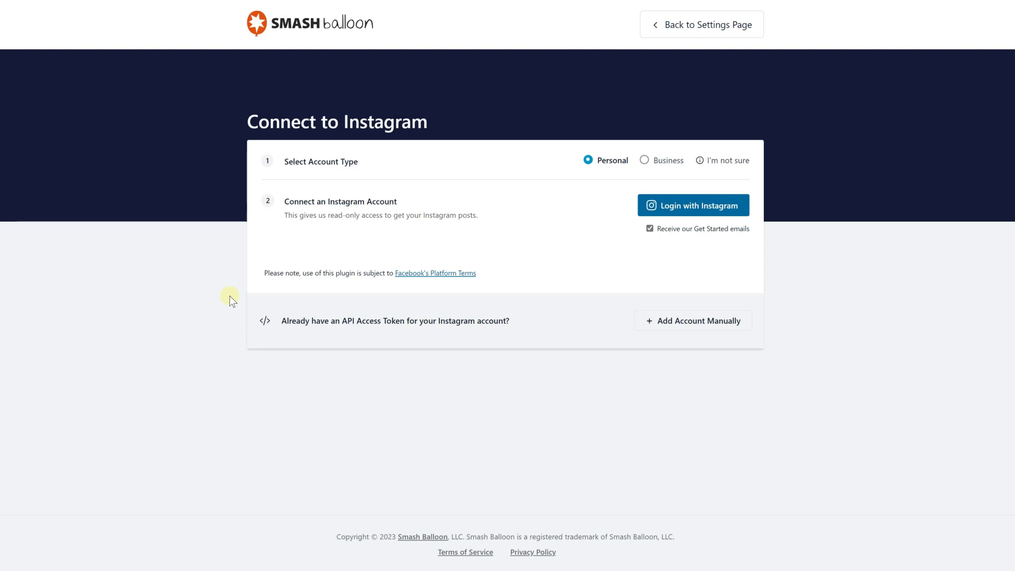
pyautogui.click(650, 228)
pyautogui.click(695, 208)
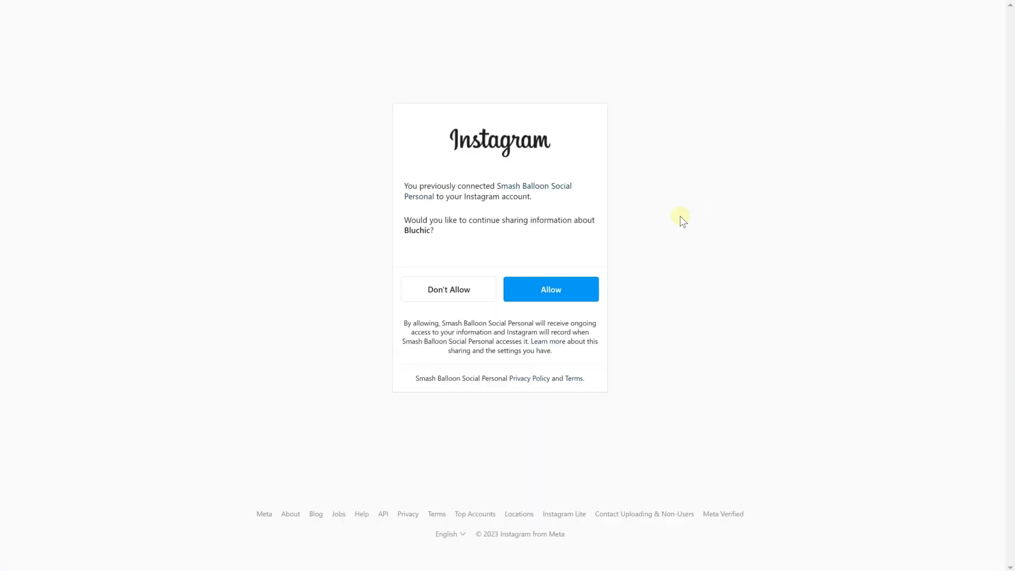
pyautogui.click(559, 289)
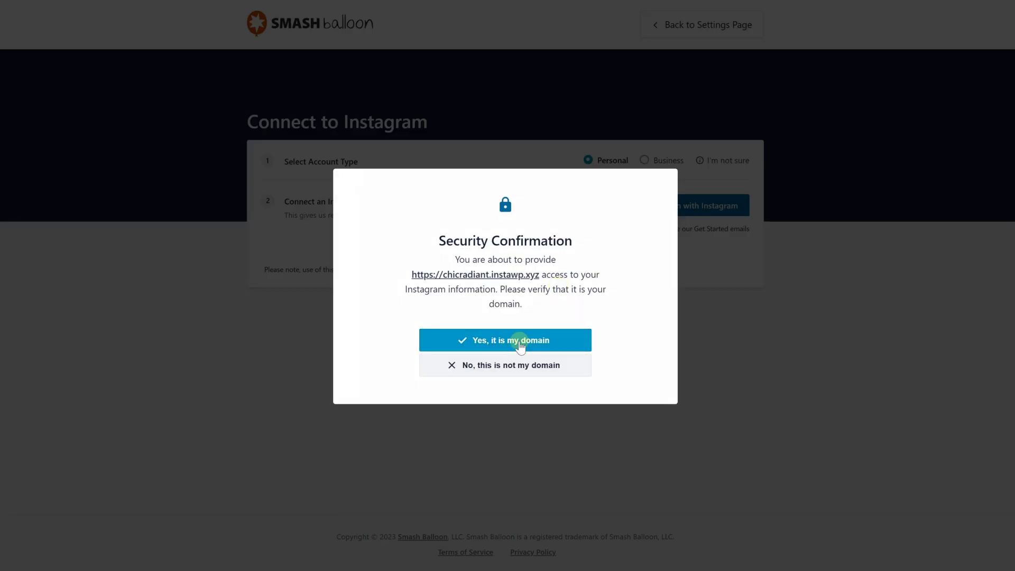
pyautogui.click(522, 341)
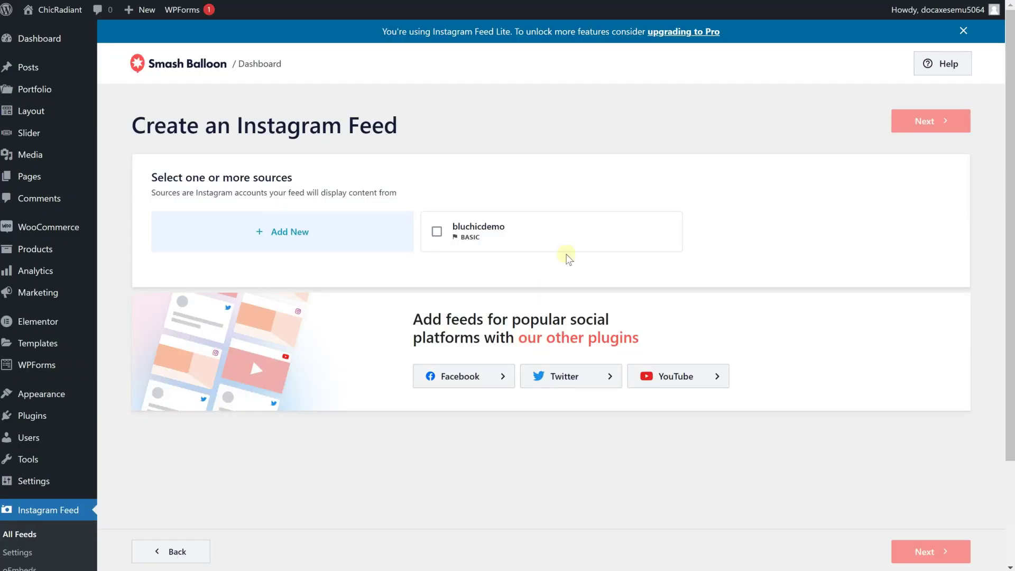
# Step: Create the feed from the connected Instagram account and dismiss the embedding tour in the feed customizer
pyautogui.click(577, 235)
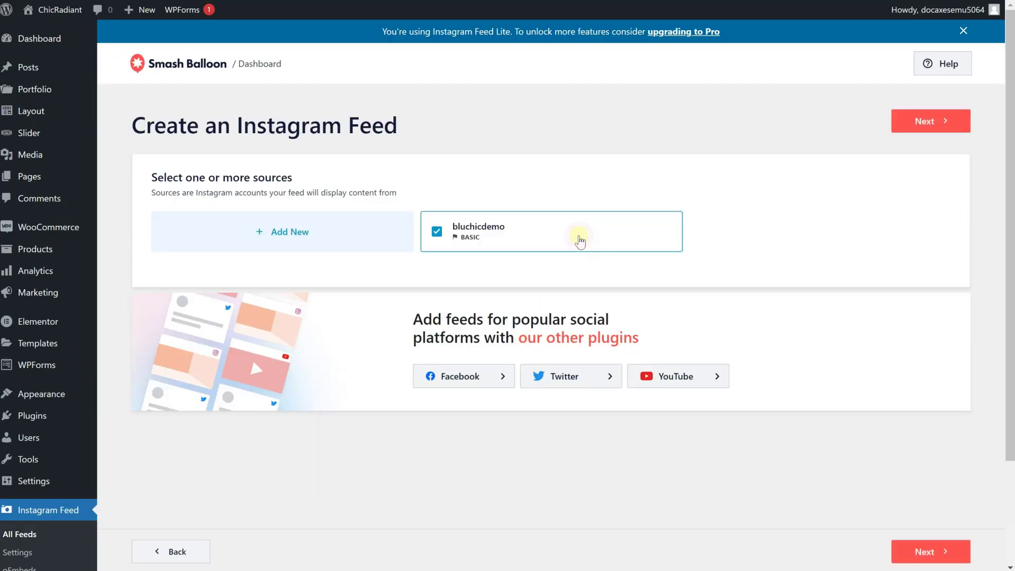
pyautogui.click(923, 121)
pyautogui.click(610, 373)
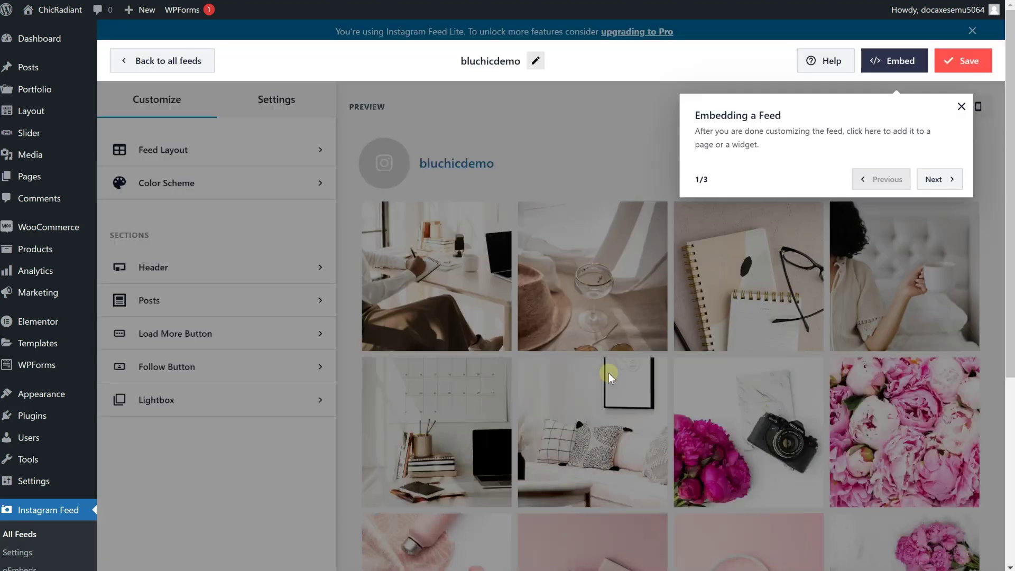
pyautogui.click(961, 105)
# Step: Disable the Instagram feed's header, Load More button and Follow button
pyautogui.click(229, 267)
pyautogui.click(118, 154)
pyautogui.click(140, 97)
pyautogui.click(181, 328)
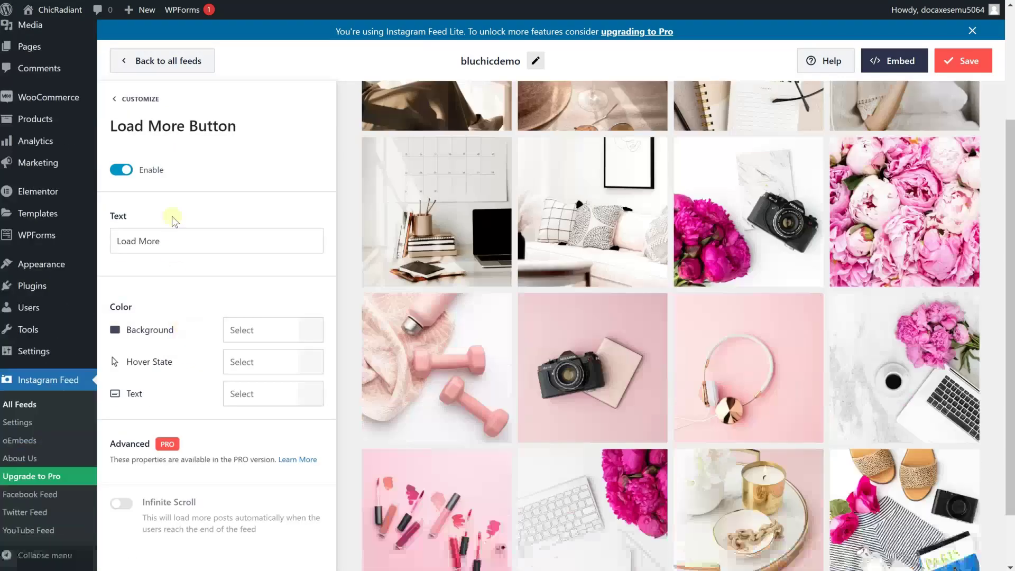
pyautogui.click(119, 168)
pyautogui.click(141, 97)
pyautogui.click(166, 359)
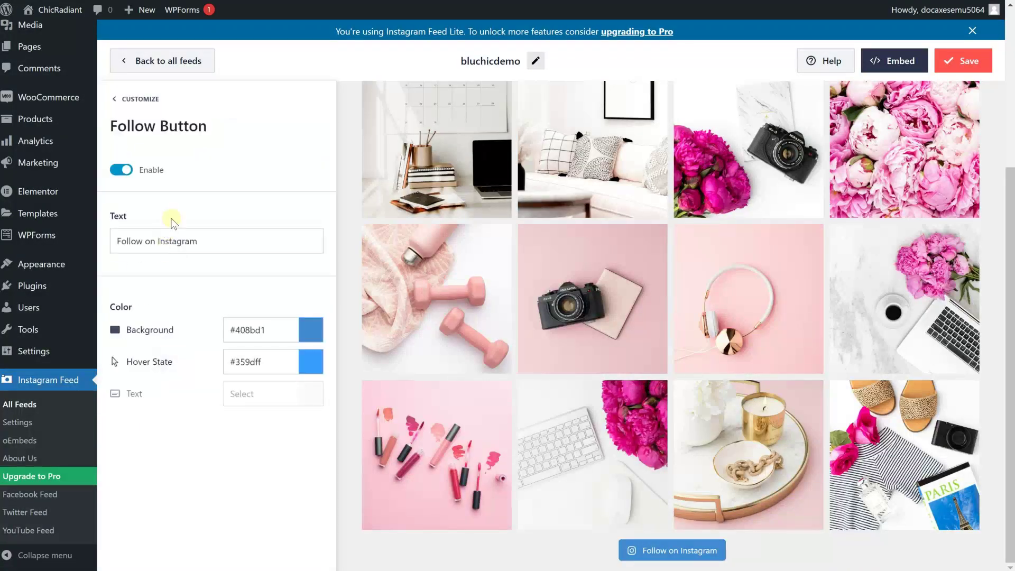
pyautogui.click(120, 170)
pyautogui.click(141, 99)
# Step: In the feed layout, set the padding to 0 px and the number of posts to 5 for both desktop and mobile
pyautogui.click(211, 145)
pyautogui.scroll(-2, 214, 337)
pyautogui.scroll(-1, 214, 337)
pyautogui.doubleClick(147, 290)
pyautogui.write('0')
pyautogui.press('Tab')
pyautogui.write('5')
pyautogui.doubleClick(236, 389)
pyautogui.write('5')
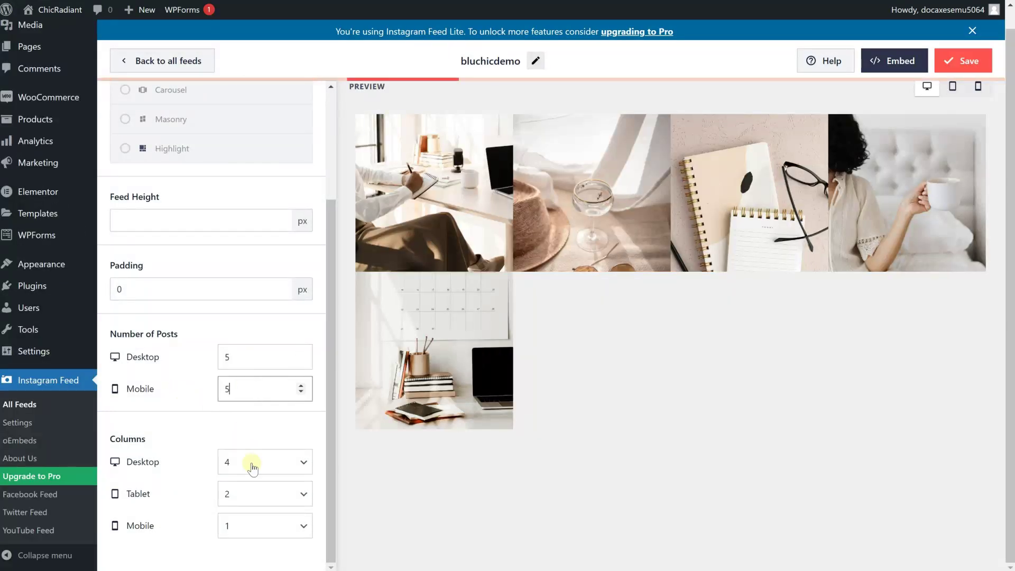
# Step: Set the Instagram feed's columns to 5 for desktop, 5 for tablet and 1 for mobile, and save the feed
pyautogui.click(249, 460)
pyautogui.click(259, 382)
pyautogui.click(291, 500)
pyautogui.click(267, 407)
pyautogui.click(300, 525)
pyautogui.click(278, 396)
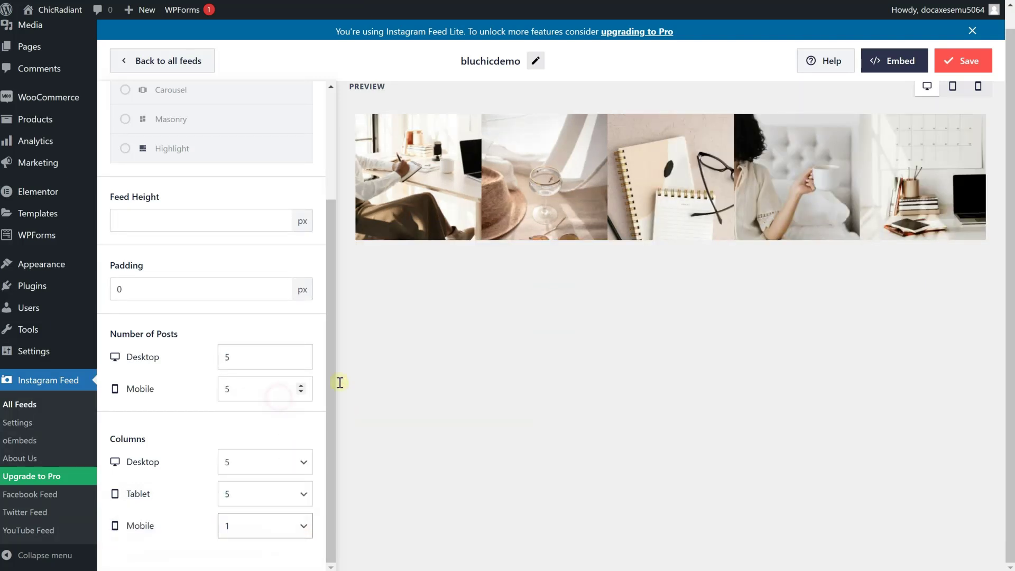
pyautogui.click(965, 63)
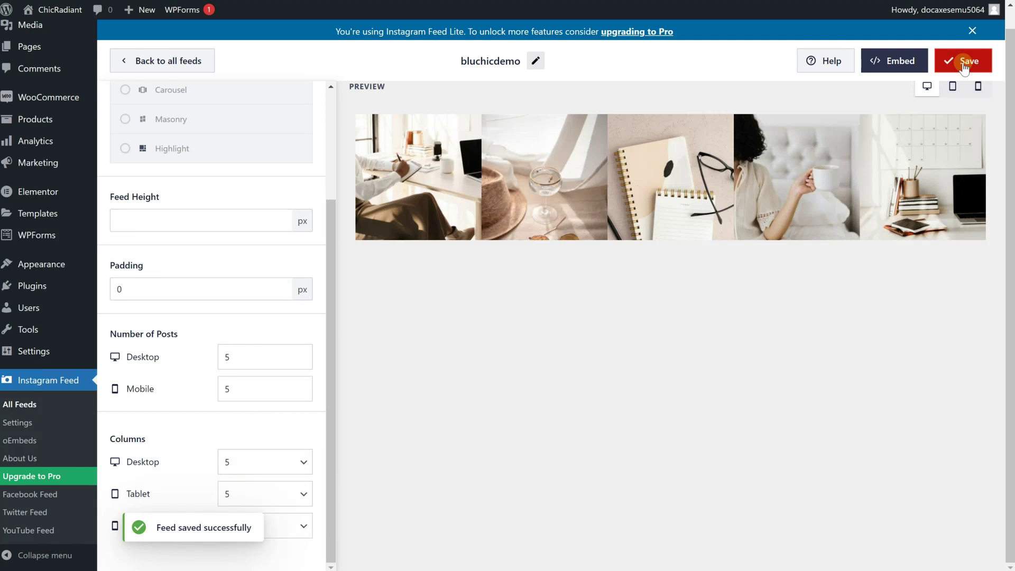
# Step: Open the site's theme customizer and set a static page as the homepage, using Home as homepage and Blog as posts page
pyautogui.click(53, 9)
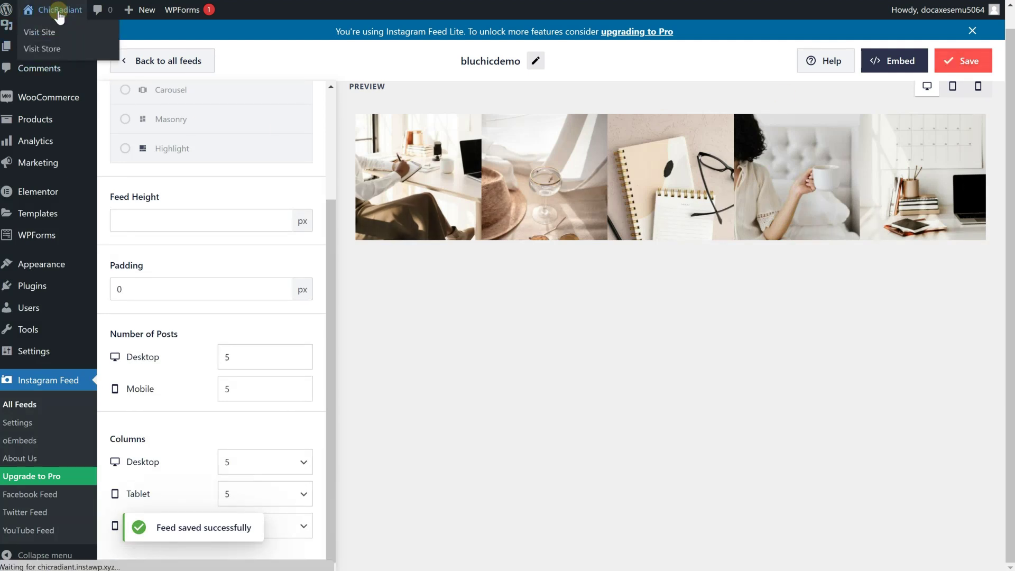
pyautogui.click(134, 15)
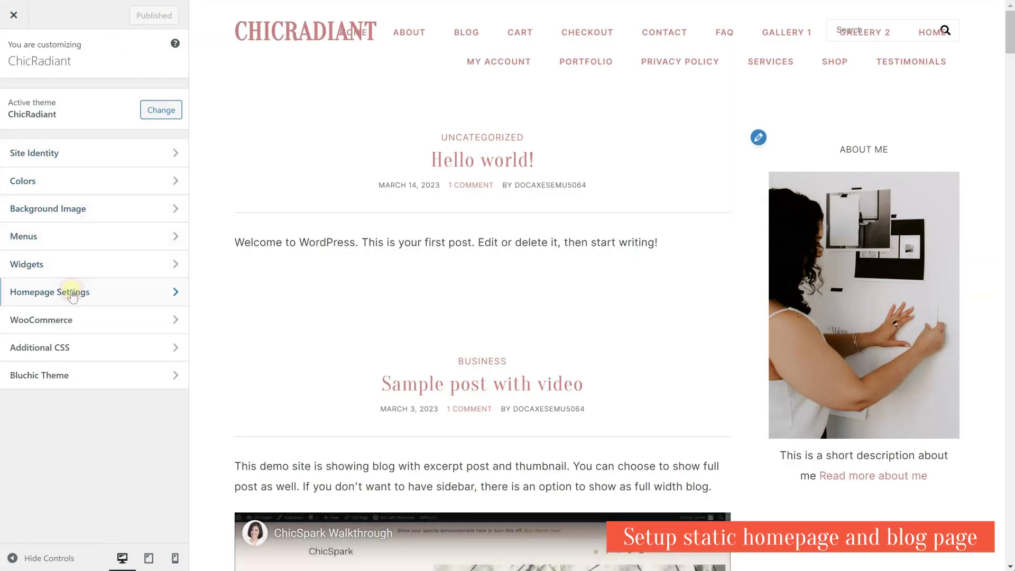
pyautogui.click(68, 292)
pyautogui.click(47, 231)
pyautogui.click(79, 281)
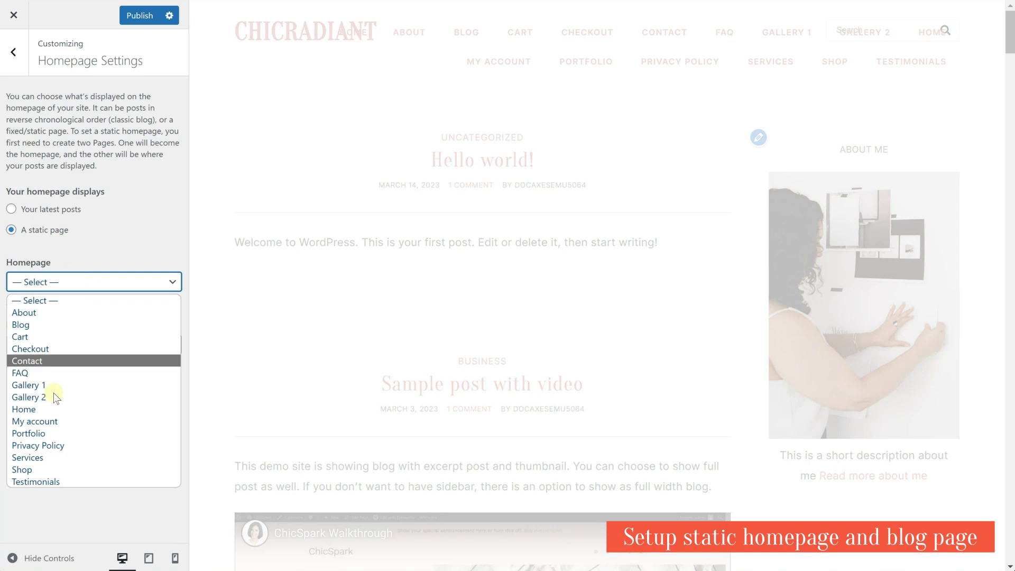
pyautogui.click(48, 409)
pyautogui.click(110, 346)
pyautogui.click(96, 388)
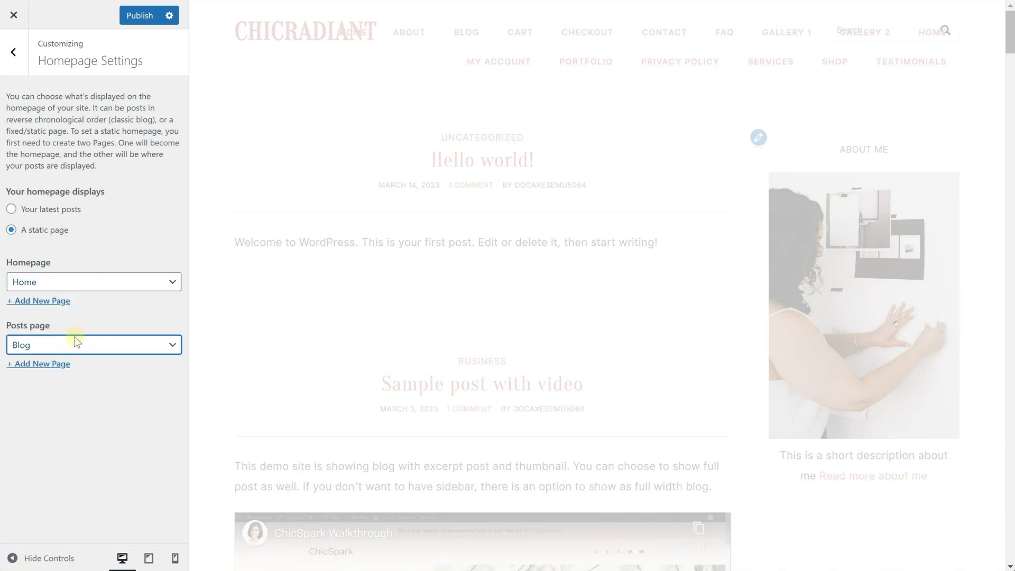
# Step: In the Bluchic general settings, assign ChicRadiant: Header and ChicRadiant: Footer, turn off flyingpages.js prefetch and disable WordPress emoji
pyautogui.click(18, 71)
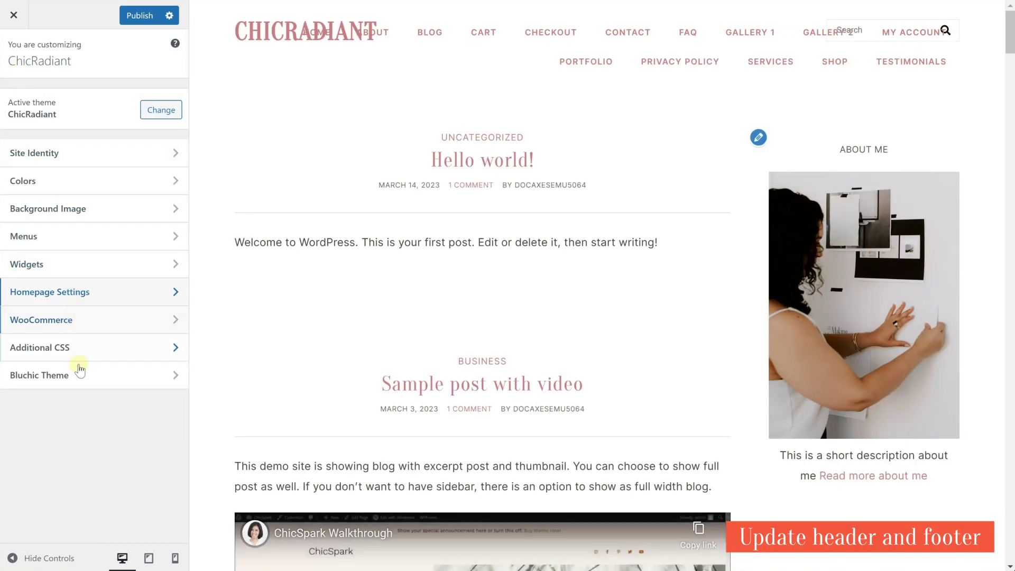
pyautogui.click(80, 376)
pyautogui.click(95, 97)
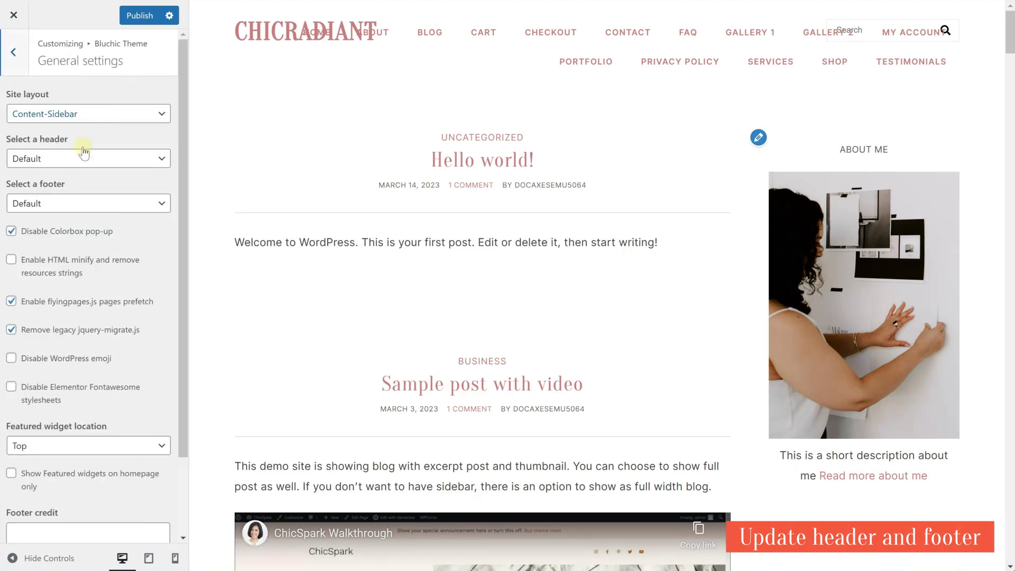
pyautogui.click(79, 158)
pyautogui.click(74, 189)
pyautogui.click(72, 207)
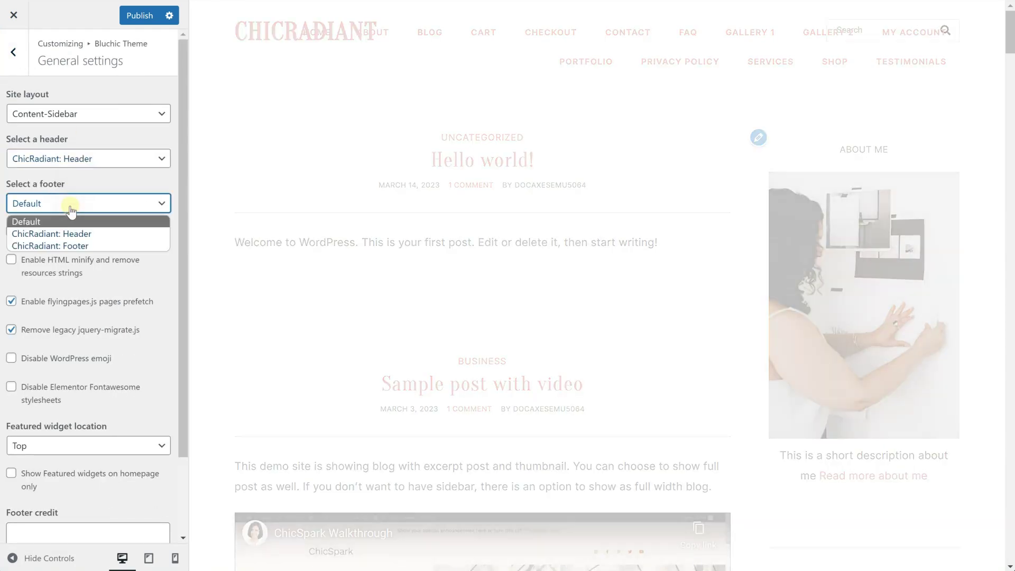
pyautogui.click(71, 246)
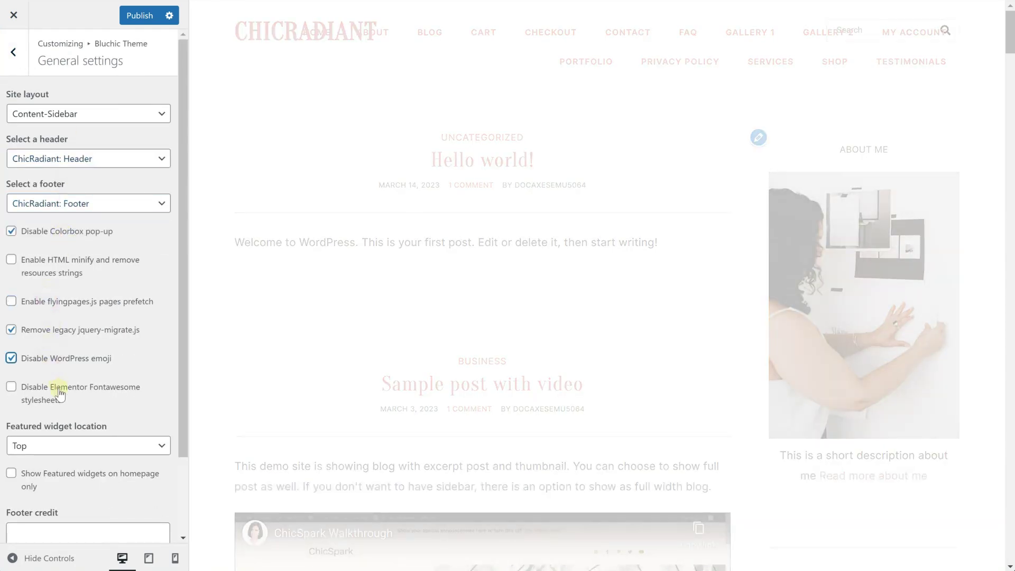
pyautogui.click(26, 63)
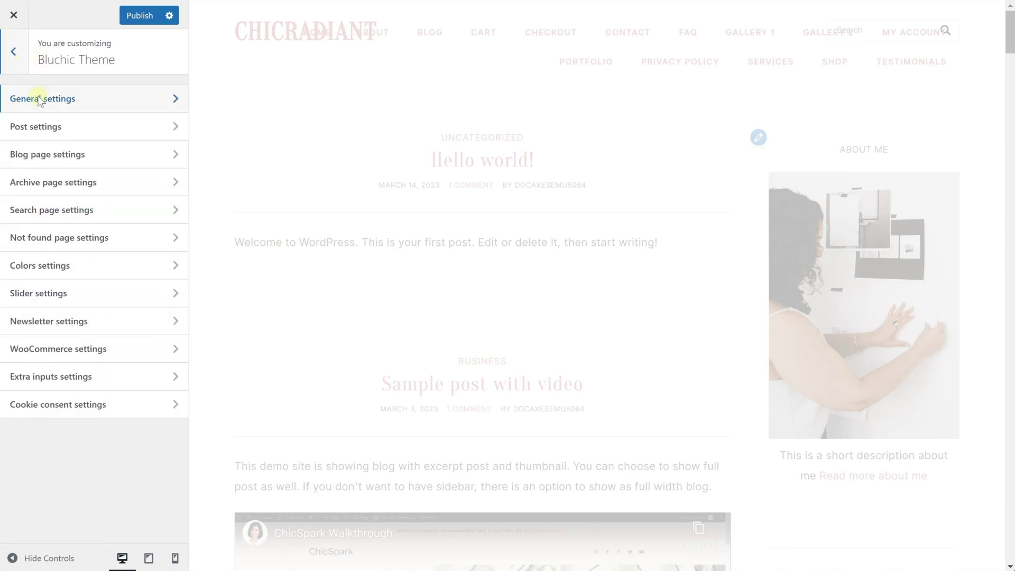
# Step: Look over the post settings and set the blog page to Classic layout with new-window links, excerpt summaries and a CONTINUE READING button
pyautogui.click(63, 133)
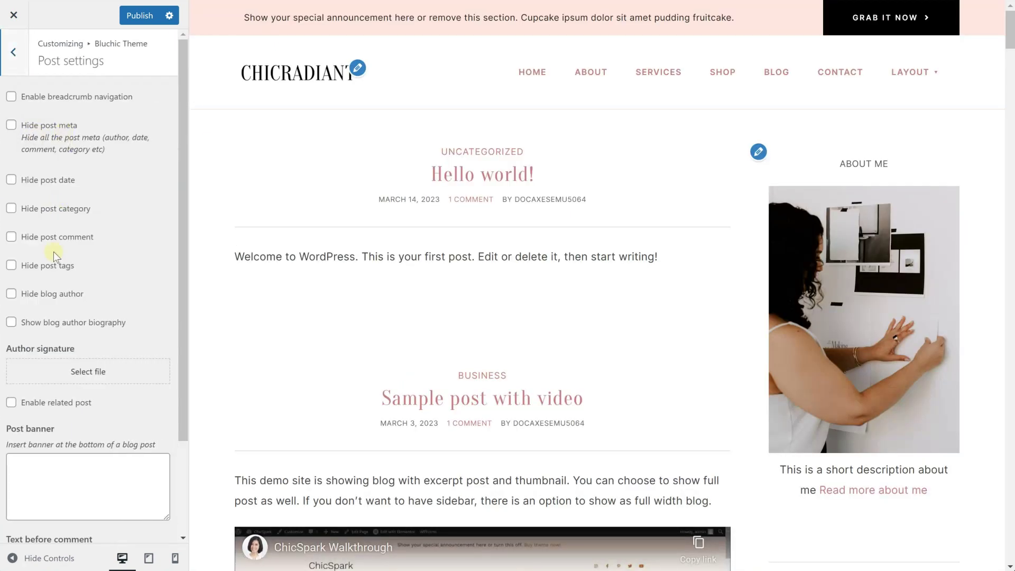
pyautogui.click(14, 52)
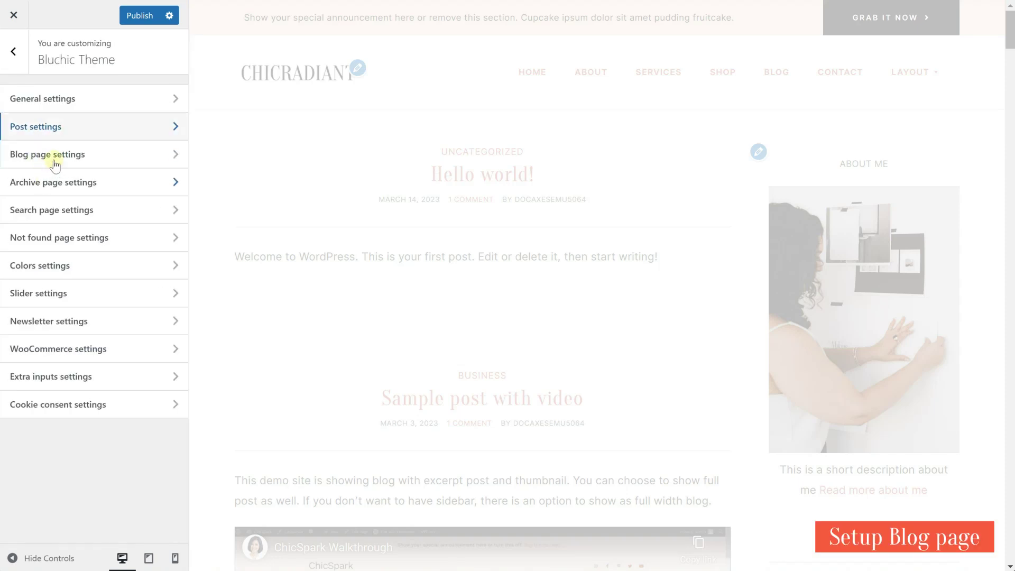
pyautogui.click(55, 164)
pyautogui.click(79, 141)
pyautogui.click(70, 160)
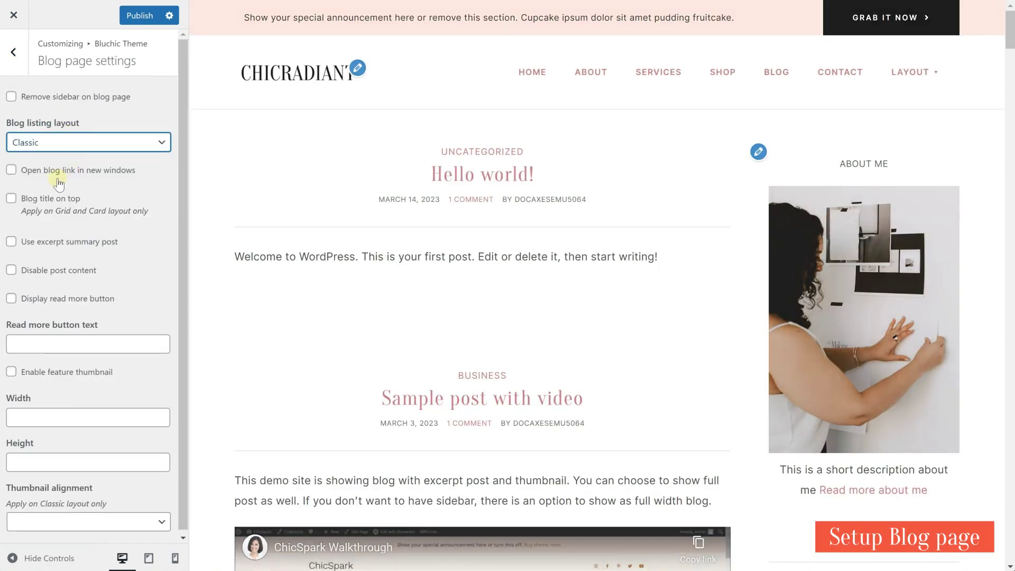
pyautogui.click(67, 171)
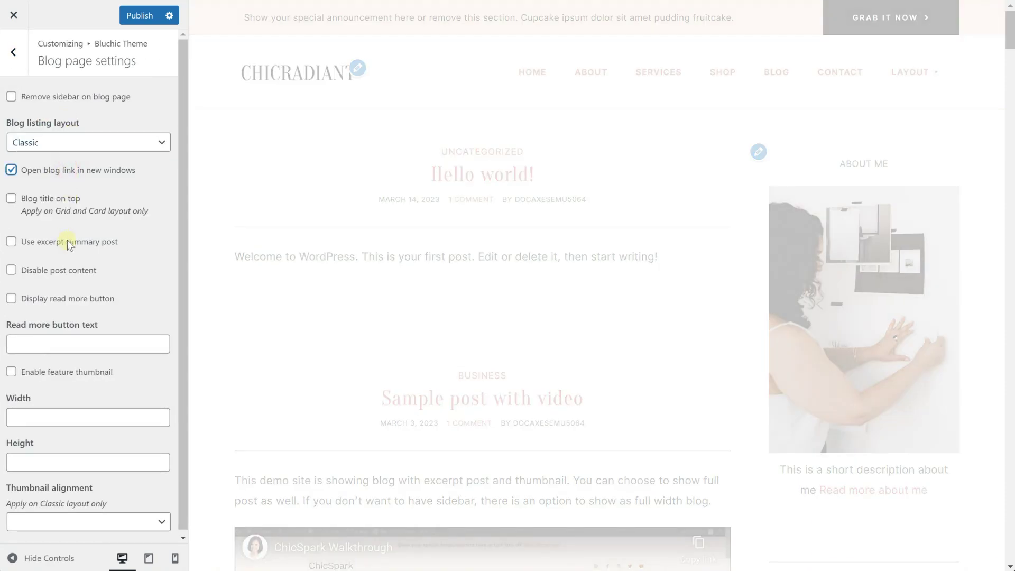
pyautogui.click(66, 343)
pyautogui.write('CONTINUE READING')
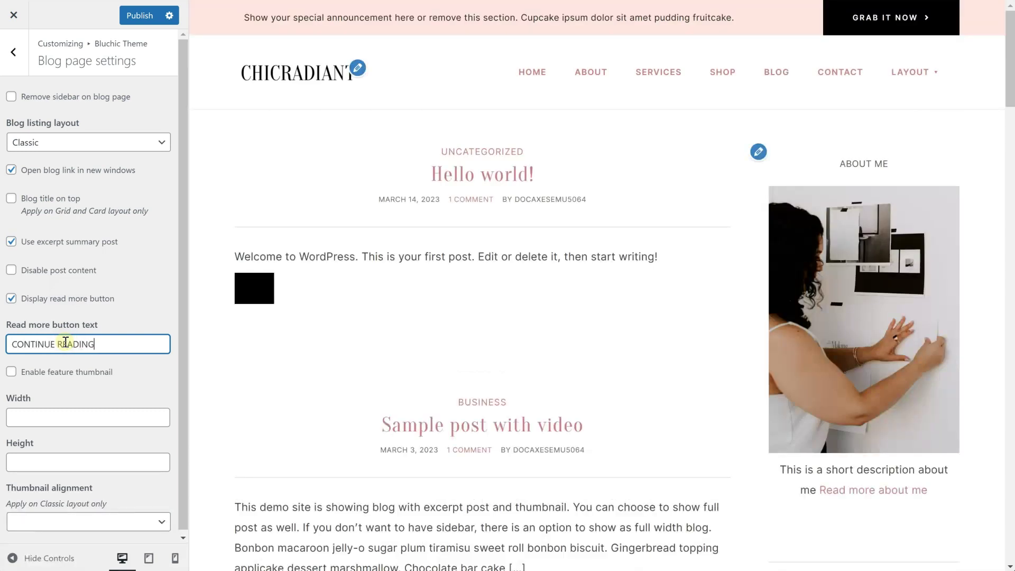
# Step: Enable the blog page's feature thumbnails at width 350 and height 400 with alignleft alignment
pyautogui.click(54, 373)
pyautogui.click(63, 417)
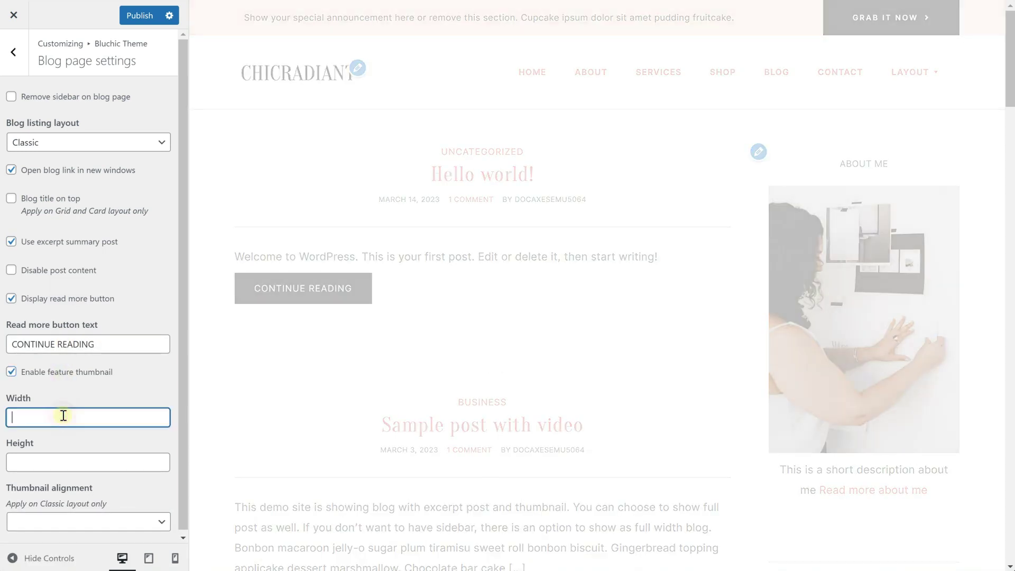
pyautogui.write('350')
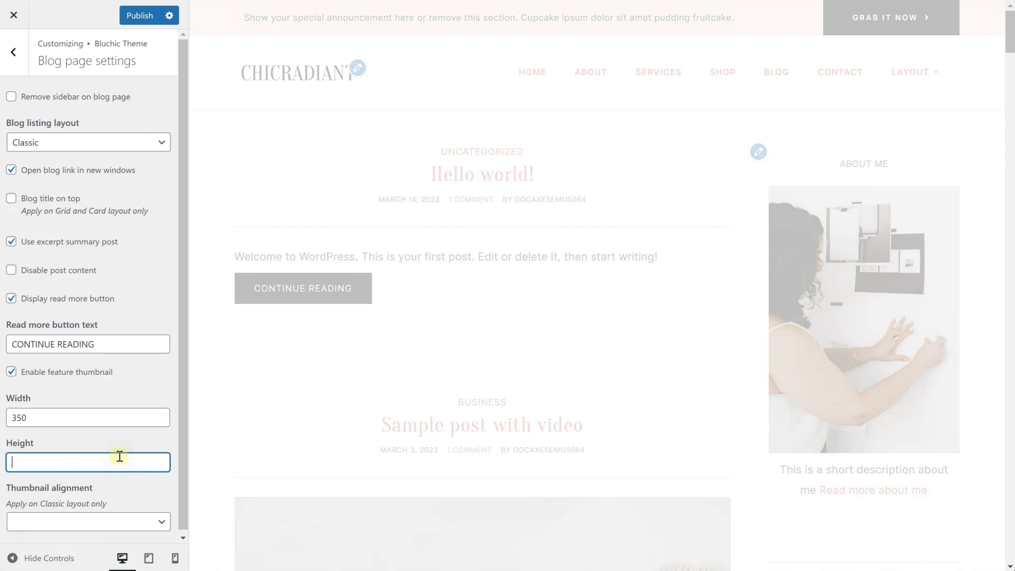
pyautogui.write('400')
pyautogui.click(101, 522)
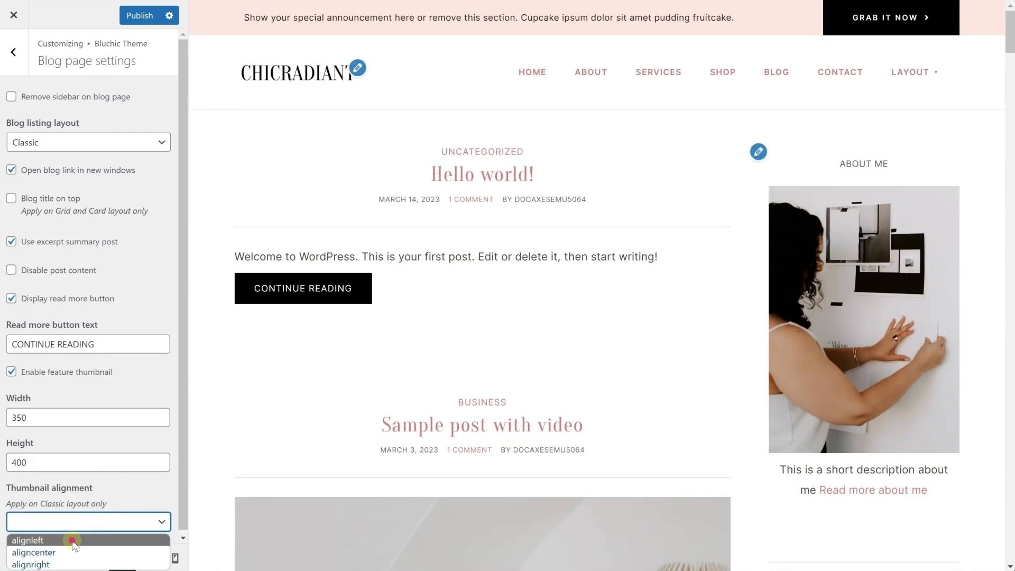
pyautogui.click(72, 540)
pyautogui.click(14, 51)
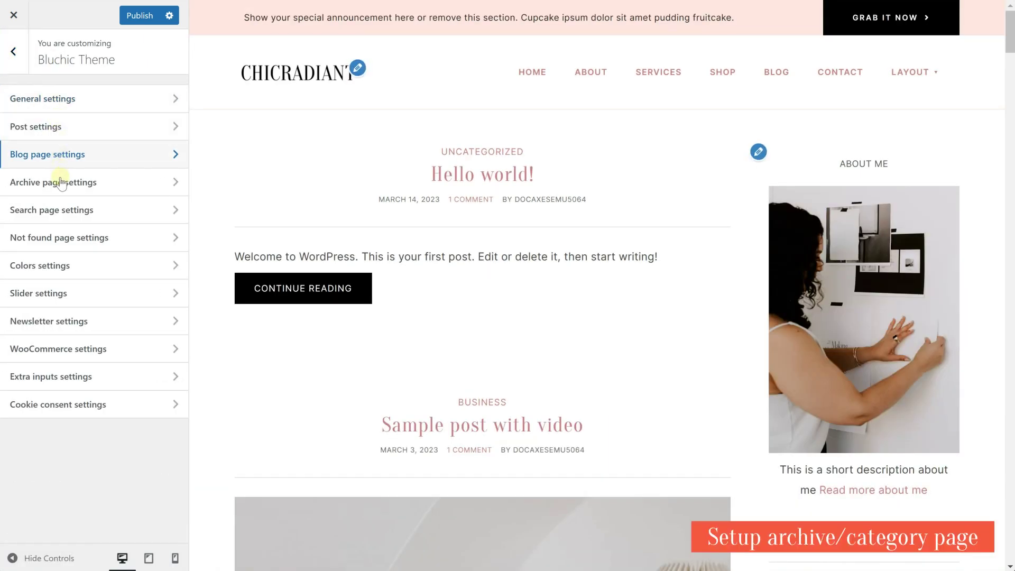
# Step: Set the archive page's listing layout to Classic, use excerpt summary posts and enable feature thumbnails
pyautogui.click(62, 182)
pyautogui.click(74, 142)
pyautogui.click(62, 160)
pyautogui.click(66, 214)
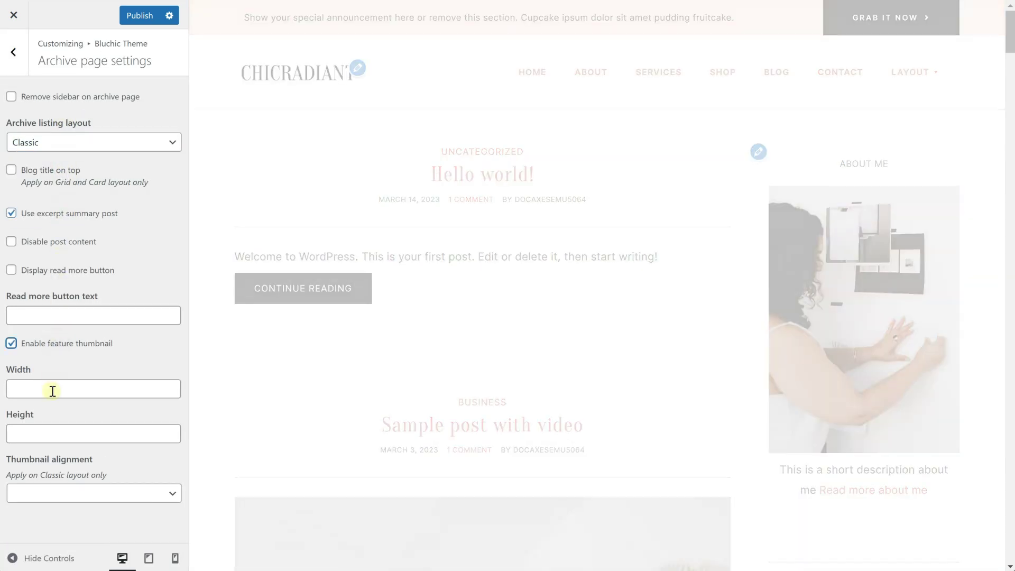
# Step: Set the archive page's thumbnail width and height to 350 with alignleft alignment
pyautogui.click(51, 390)
pyautogui.write('350')
pyautogui.click(112, 433)
pyautogui.write('350')
pyautogui.click(100, 492)
pyautogui.click(58, 510)
pyautogui.click(14, 63)
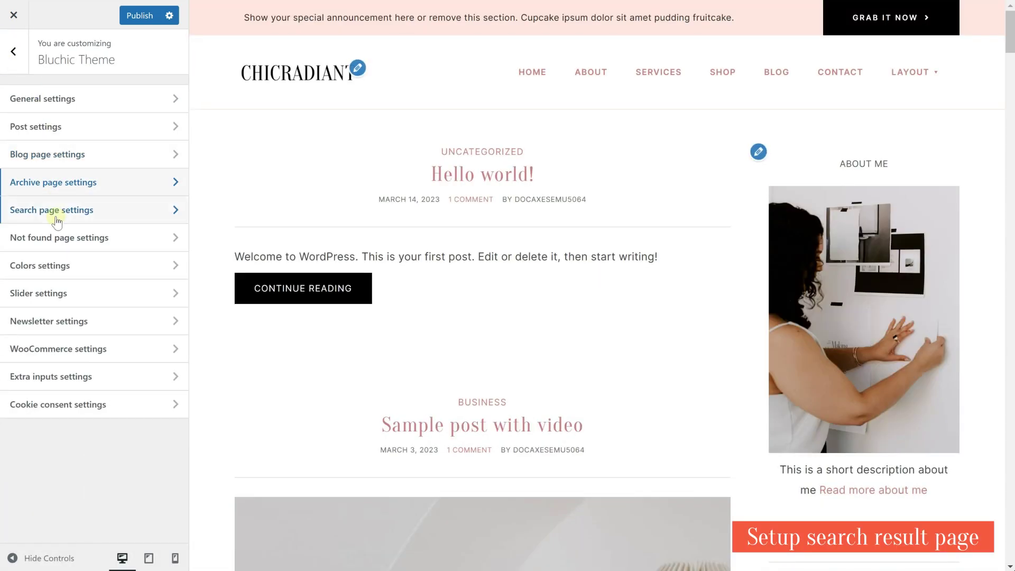
# Step: Set the search page's listing layout to Classic, use excerpt summary posts and enable feature thumbnails
pyautogui.click(59, 212)
pyautogui.click(62, 153)
pyautogui.click(63, 158)
pyautogui.click(62, 213)
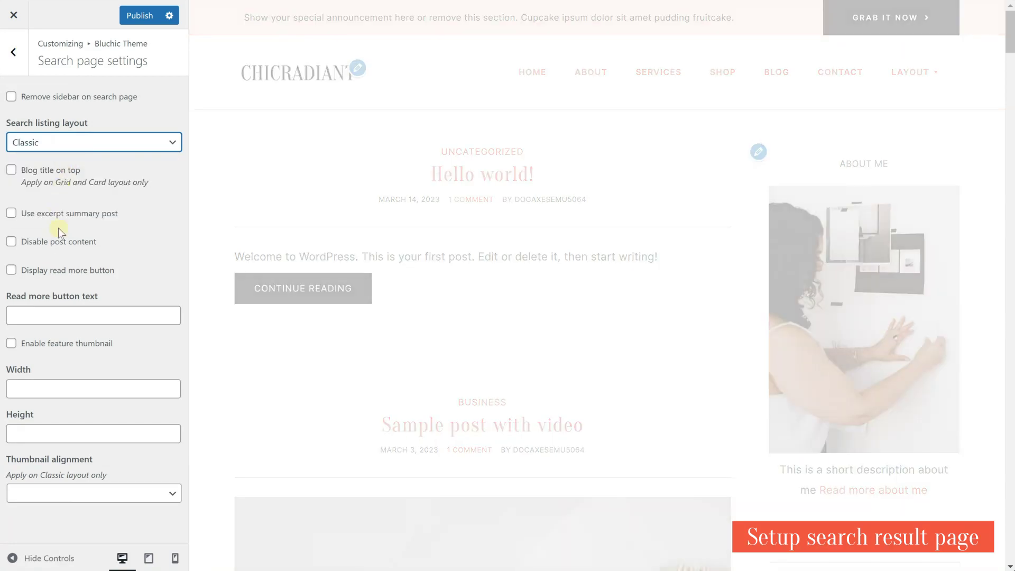
# Step: Set the search page's thumbnail width and height to 350 with alignleft alignment
pyautogui.click(46, 389)
pyautogui.write('3')
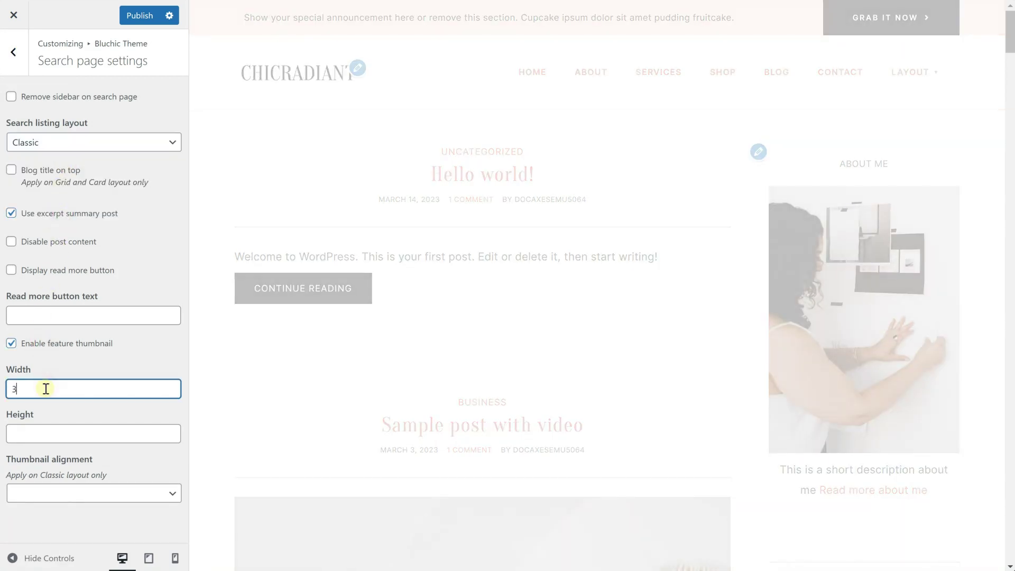
pyautogui.write('50')
pyautogui.click(87, 434)
pyautogui.write('350')
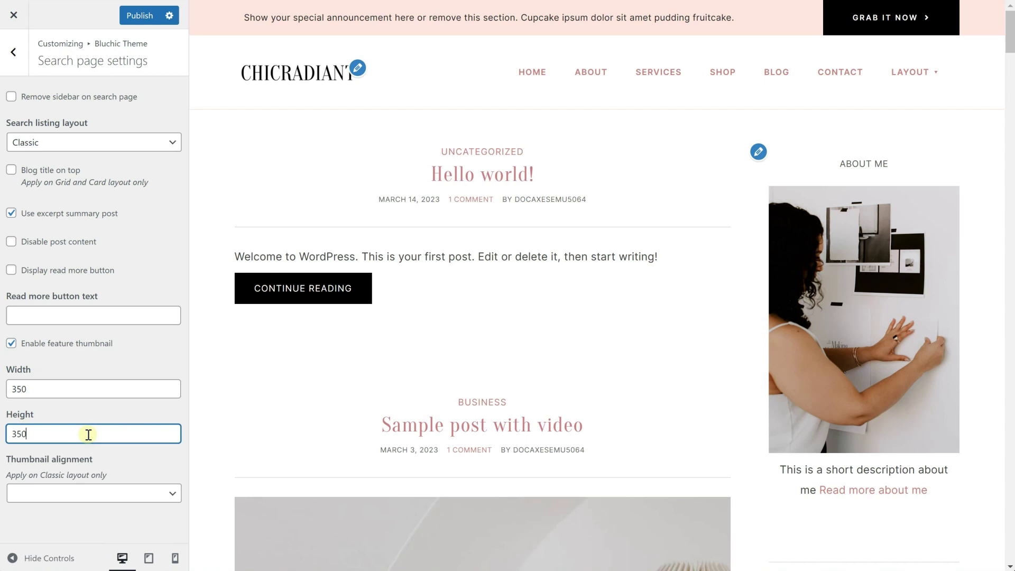
pyautogui.click(80, 492)
pyautogui.click(60, 514)
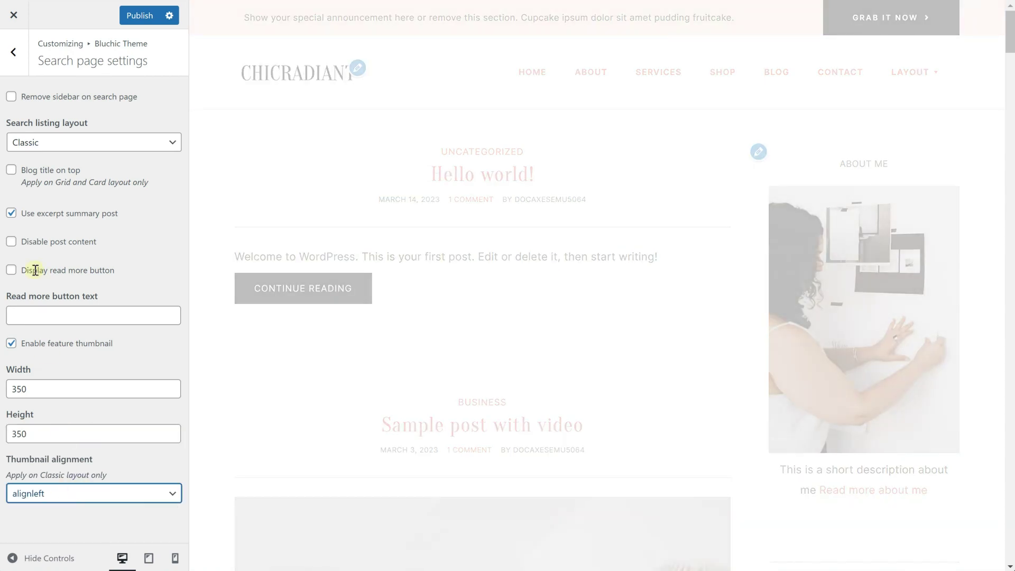
pyautogui.click(15, 53)
# Step: In the Bluchic theme's WooCommerce settings, display the shop page breadcrumb and remove the sidebar on the product page
pyautogui.click(73, 349)
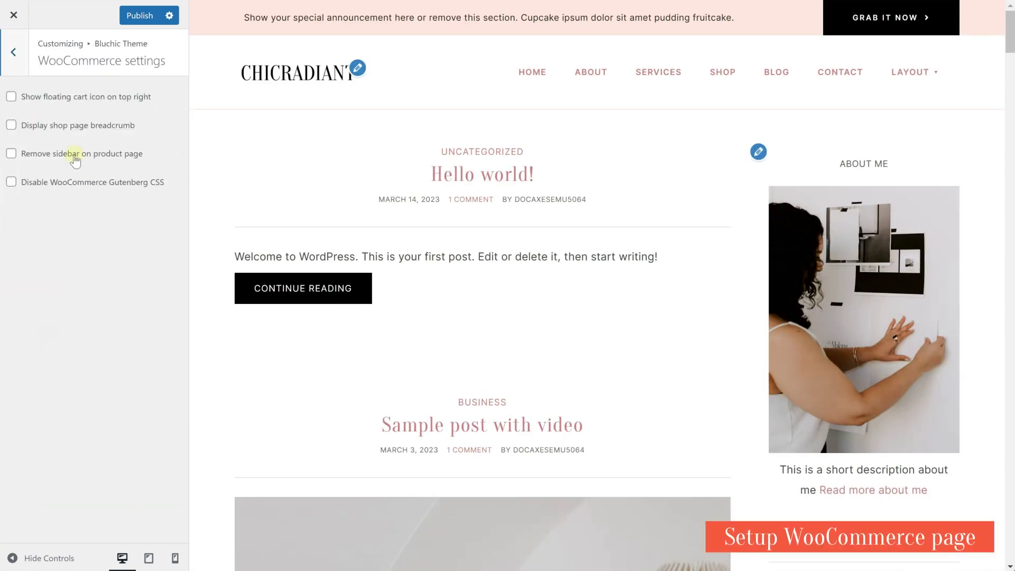
pyautogui.click(88, 128)
pyautogui.click(84, 154)
pyautogui.click(14, 53)
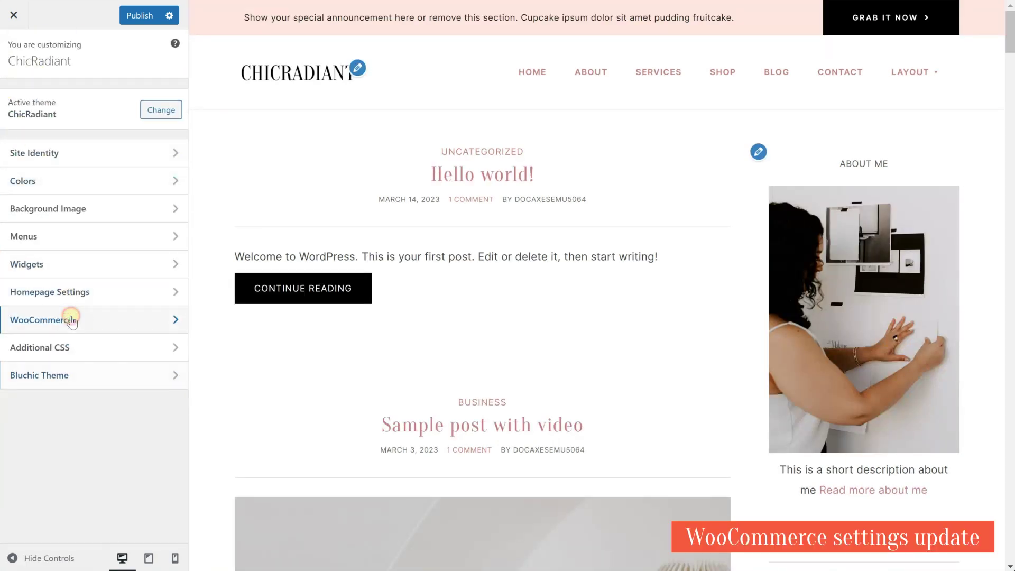
# Step: Set the WooCommerce product catalog to 3 products per row and 3 rows per page
pyautogui.click(68, 317)
pyautogui.click(79, 127)
pyautogui.click(169, 334)
pyautogui.click(169, 406)
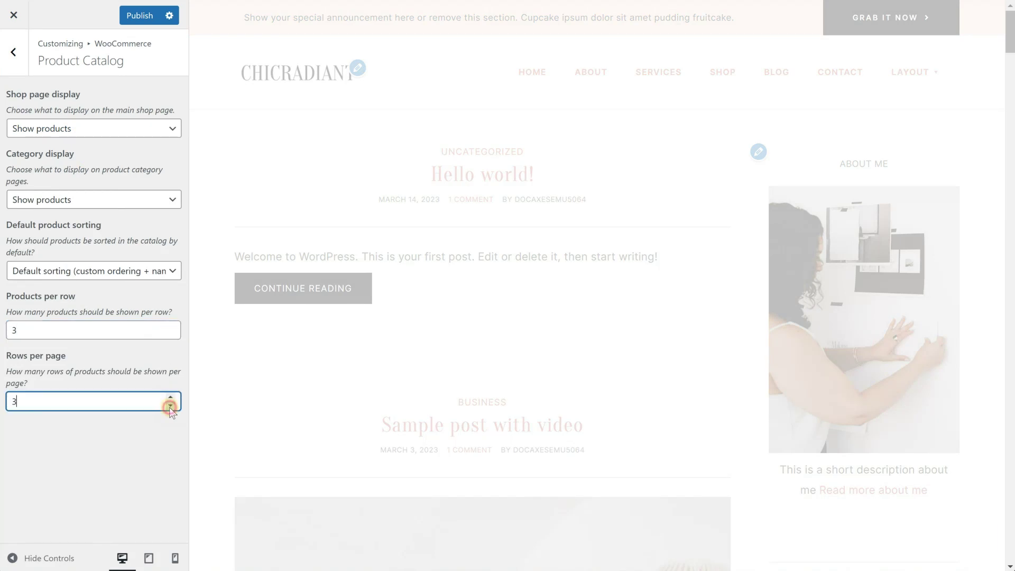
pyautogui.click(16, 59)
# Step: Set the WooCommerce product image thumbnail width to 720 and publish the customizer changes
pyautogui.click(53, 153)
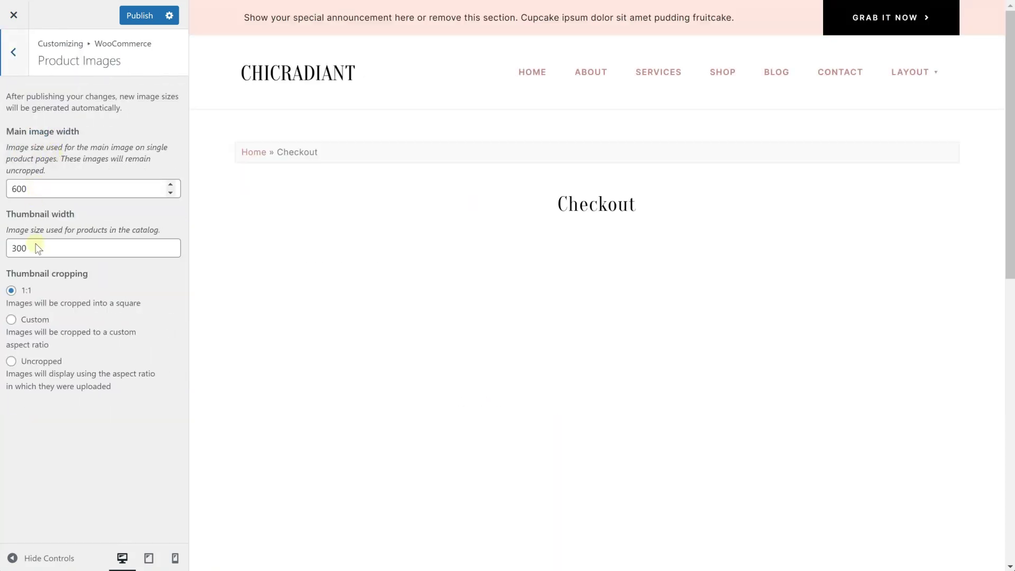
pyautogui.moveTo(38, 248); pyautogui.dragTo(1, 249)
pyautogui.write('720')
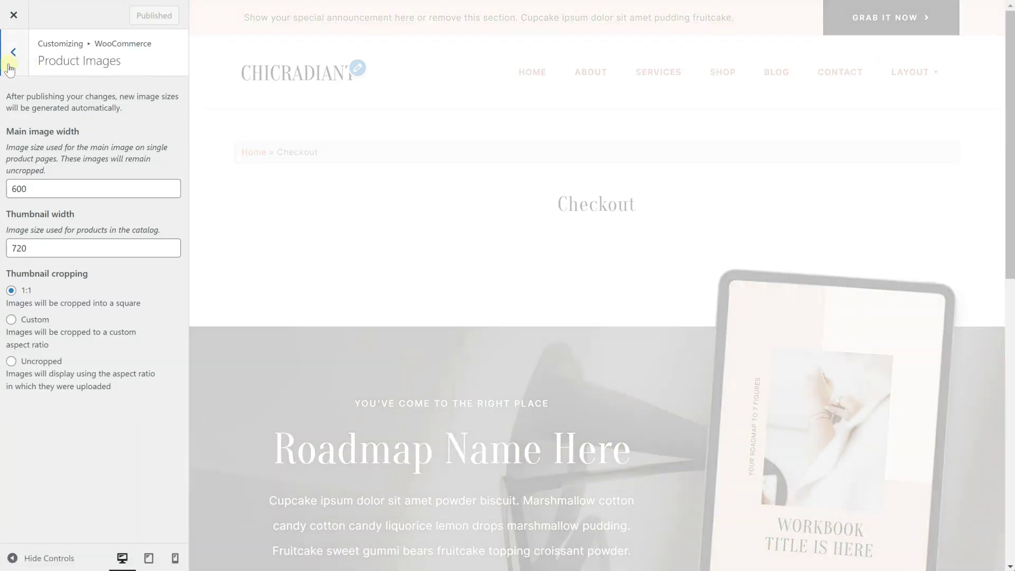
pyautogui.click(10, 67)
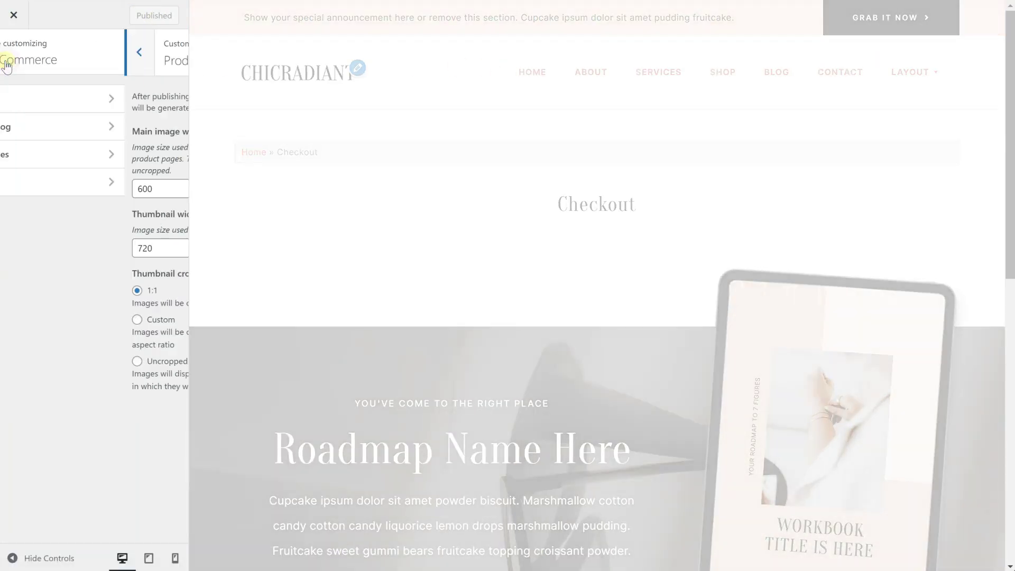
pyautogui.click(12, 62)
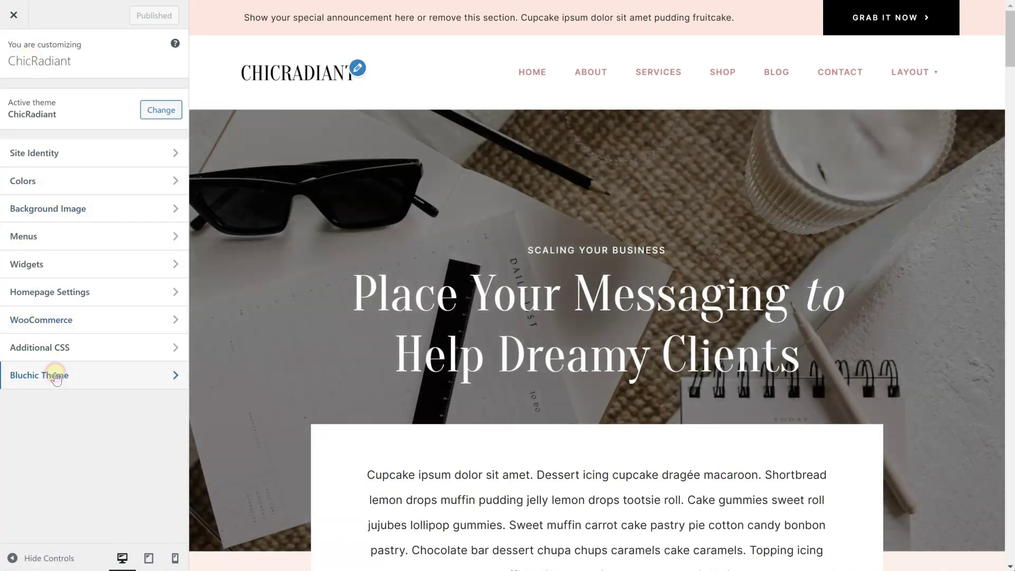
# Step: In the Bluchic theme's colors settings, set the text color to black and open the border color picker
pyautogui.click(54, 376)
pyautogui.click(54, 265)
pyautogui.click(55, 114)
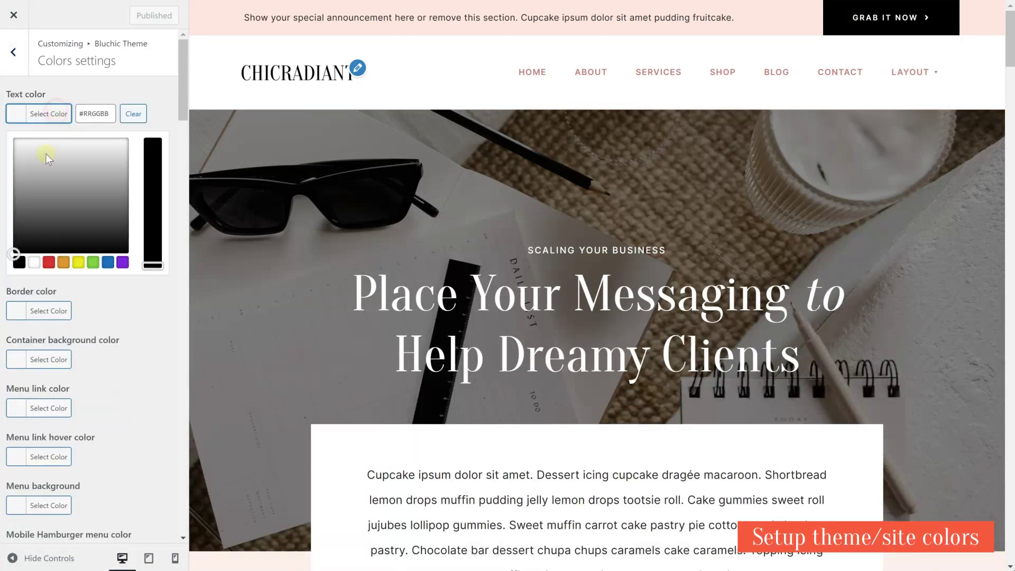
pyautogui.click(19, 264)
pyautogui.click(46, 112)
pyautogui.click(47, 163)
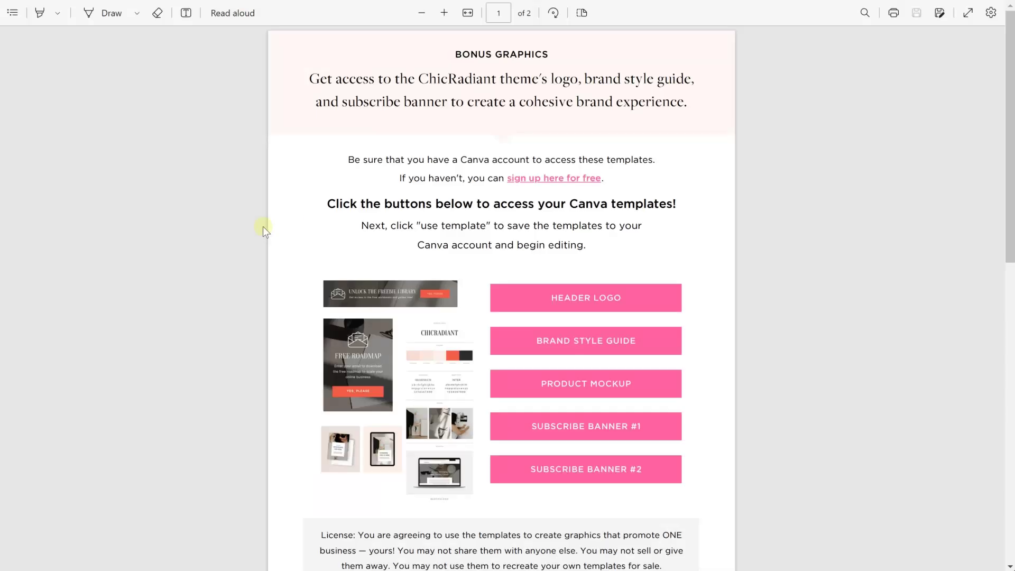
# Step: Copy the hex code #F9D9D1 from the brand style guide PDF and set it as the border color in the theme's colors settings
pyautogui.scroll(-10, 537, 180)
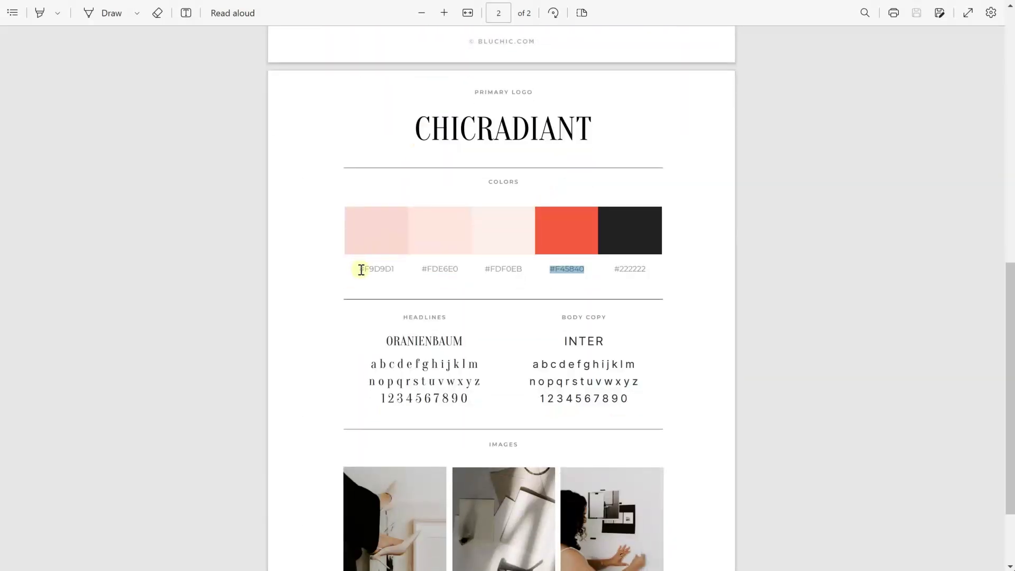
pyautogui.rightClick(387, 266)
pyautogui.click(428, 317)
pyautogui.hotkey('alt', 'Tab')
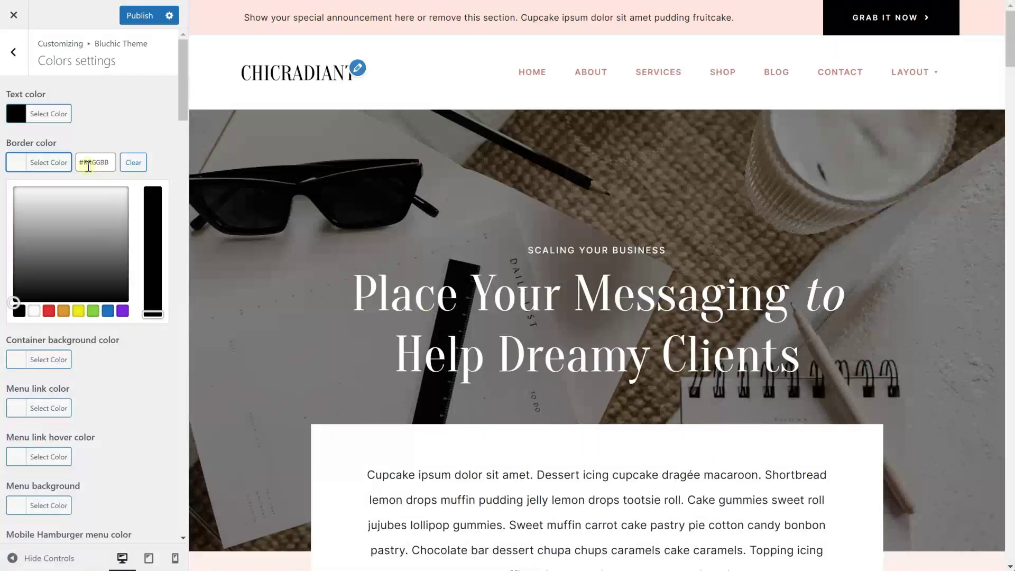
pyautogui.write('#F9D9D1')
pyautogui.click(48, 164)
# Step: Set the menu link color to #F45840, copied from the brand style guide PDF, and the menu link hover color to black
pyautogui.click(56, 260)
pyautogui.hotkey('alt', 'Tab')
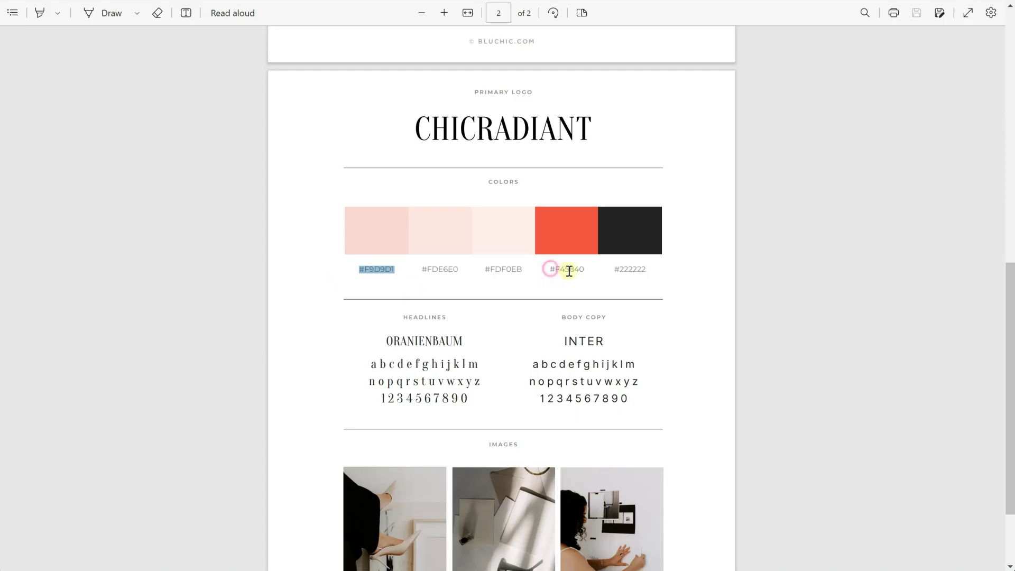
pyautogui.hotkey('alt', 'Tab')
pyautogui.click(100, 263)
pyautogui.write('#F45840')
pyautogui.click(50, 261)
pyautogui.click(50, 309)
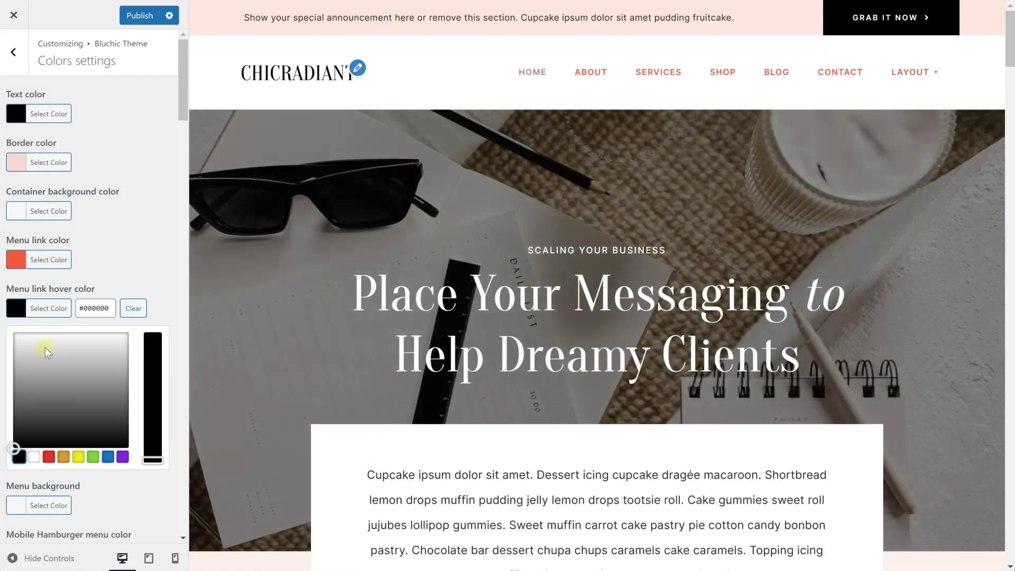
pyautogui.click(96, 239)
# Step: Set the link color to #F45840 and the link hover color to black
pyautogui.scroll(-9, 94, 243)
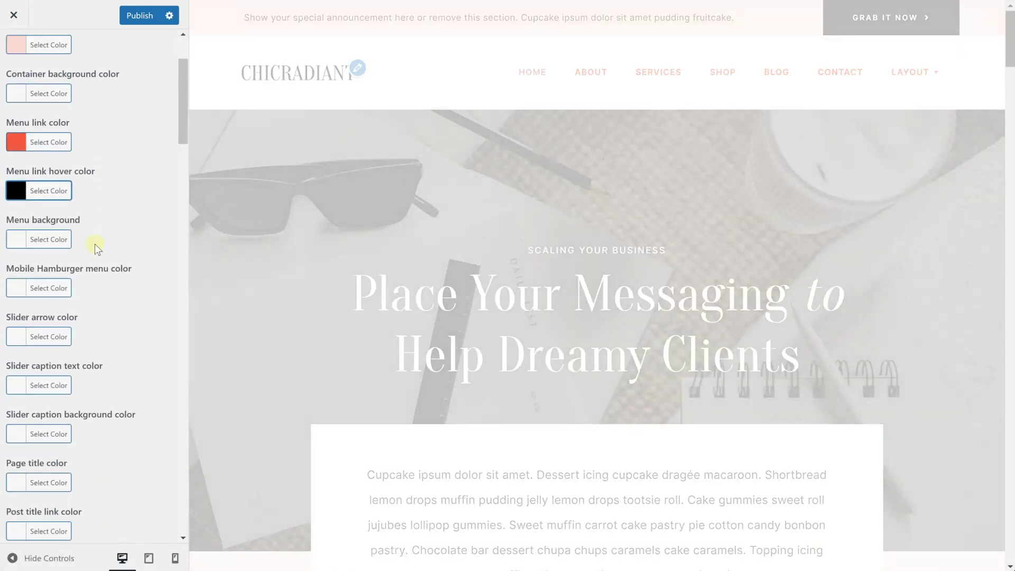
pyautogui.scroll(-3, 90, 247)
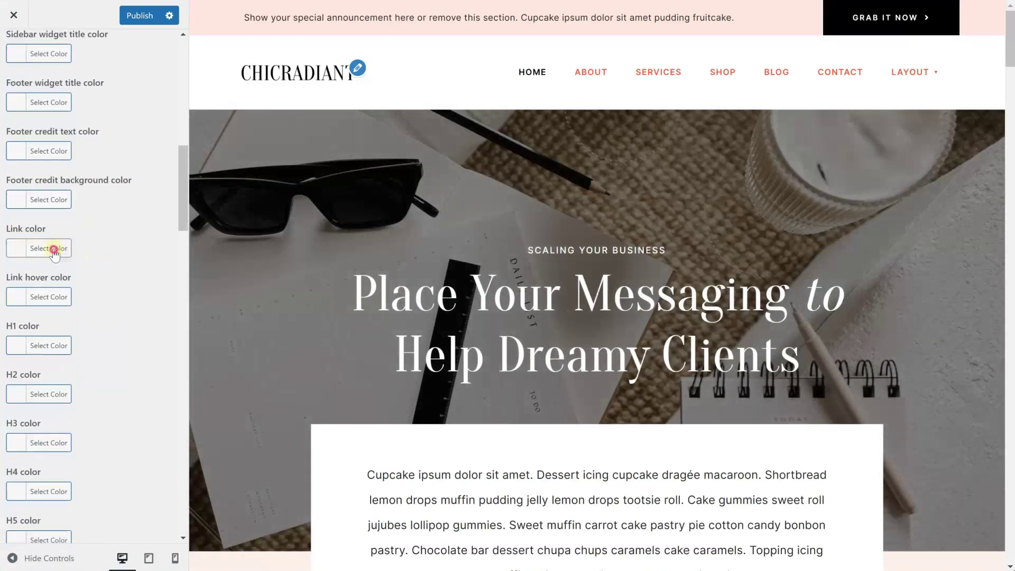
pyautogui.click(59, 250)
pyautogui.write('#f45840')
pyautogui.click(62, 252)
pyautogui.click(56, 296)
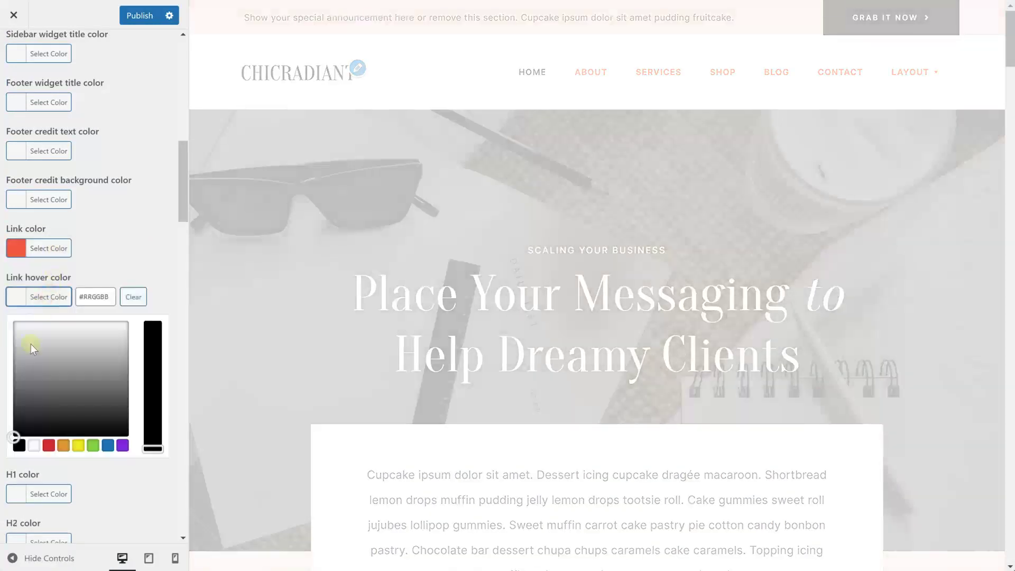
pyautogui.click(20, 445)
pyautogui.click(50, 296)
# Step: Set both the button background color and the button border color to #F45840
pyautogui.scroll(-10, 79, 291)
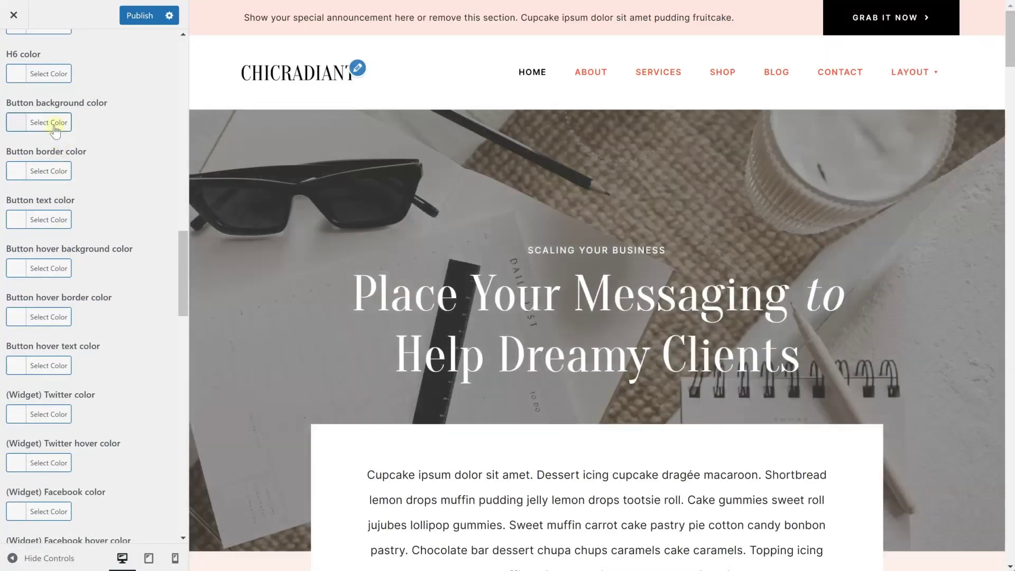
pyautogui.click(58, 124)
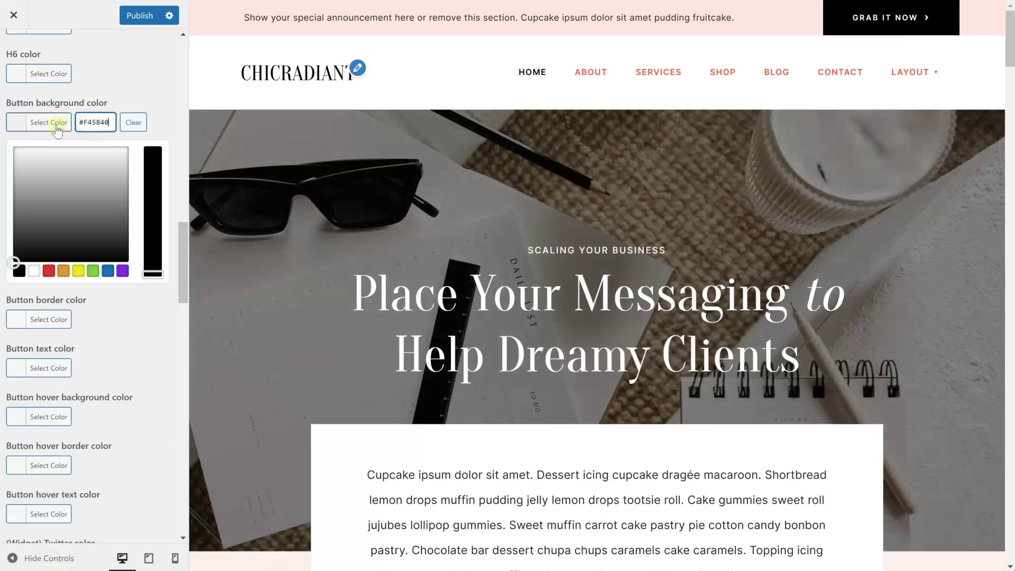
pyautogui.click(57, 125)
pyautogui.click(46, 171)
pyautogui.click(91, 171)
pyautogui.write('#F45840')
pyautogui.click(53, 171)
# Step: Set the button text color to white
pyautogui.click(46, 220)
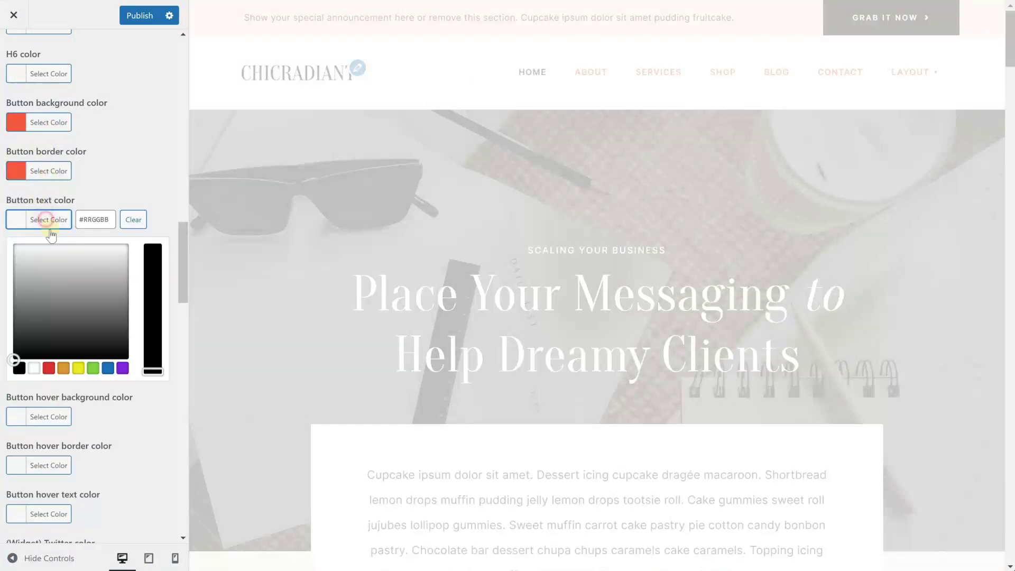
pyautogui.click(33, 368)
pyautogui.click(52, 219)
# Step: Set the button hover background color and the button hover border color to black
pyautogui.click(50, 268)
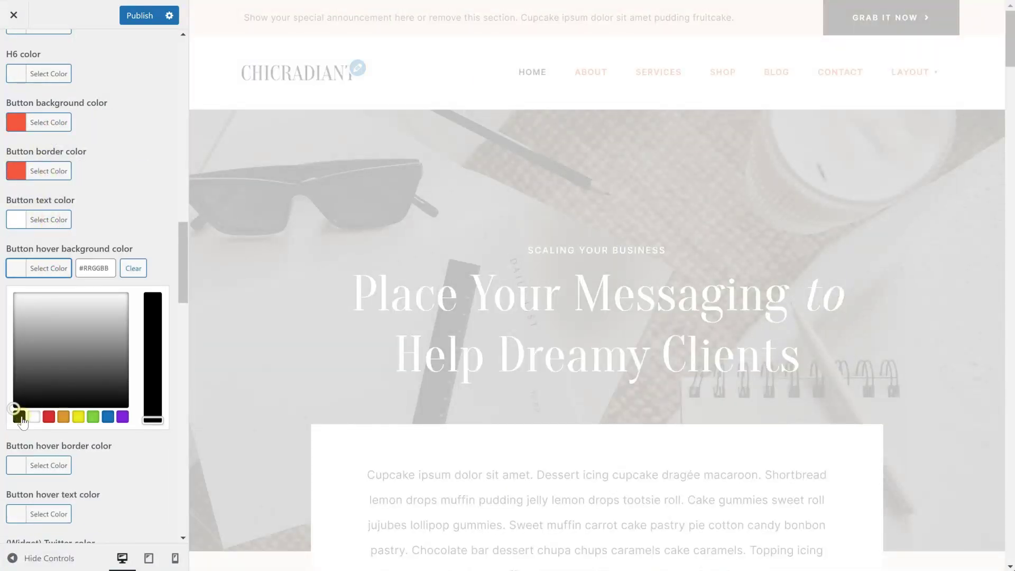
pyautogui.click(51, 268)
pyautogui.click(48, 317)
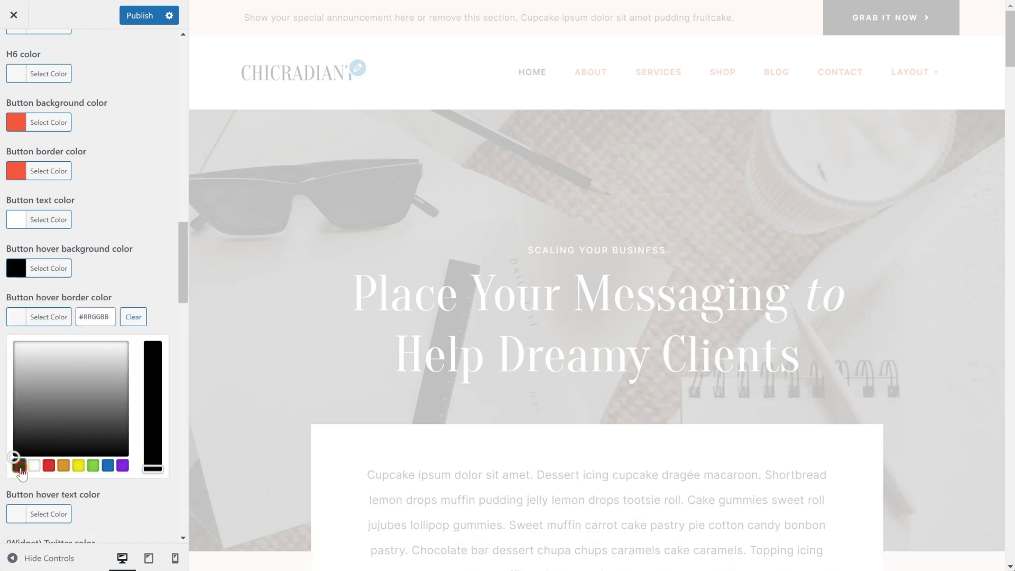
pyautogui.click(20, 466)
pyautogui.click(48, 317)
# Step: Set the button hover text color to white and publish the color changes
pyautogui.click(48, 366)
pyautogui.click(33, 513)
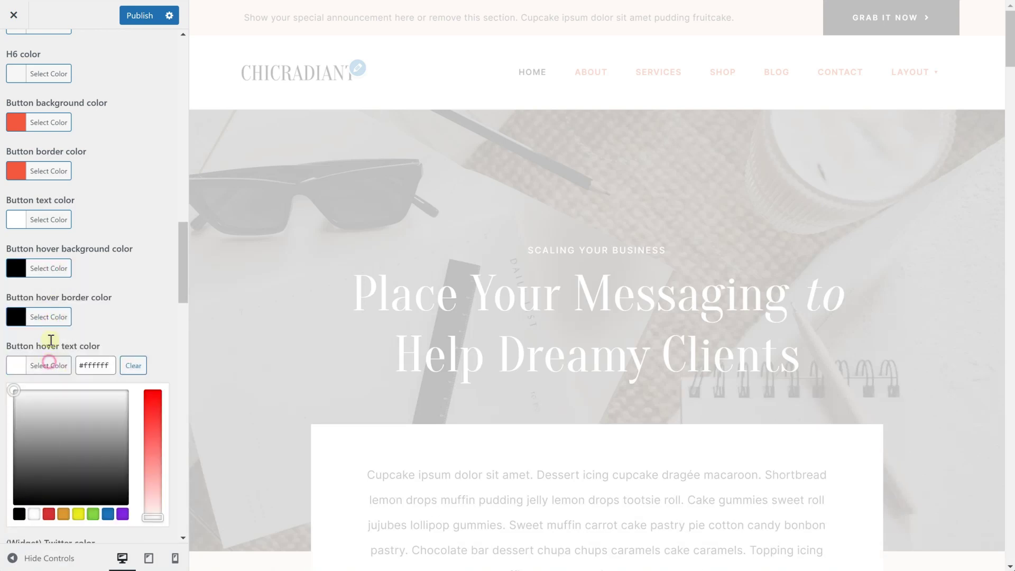
pyautogui.click(48, 365)
pyautogui.click(136, 19)
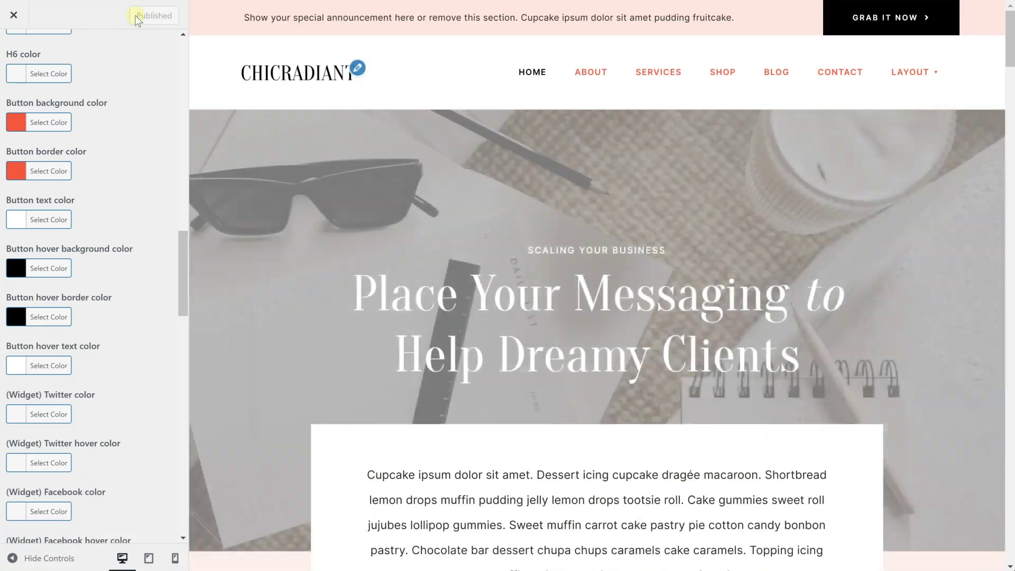
# Step: Close the customizer and review the live homepage from the header down to the footer
pyautogui.click(13, 19)
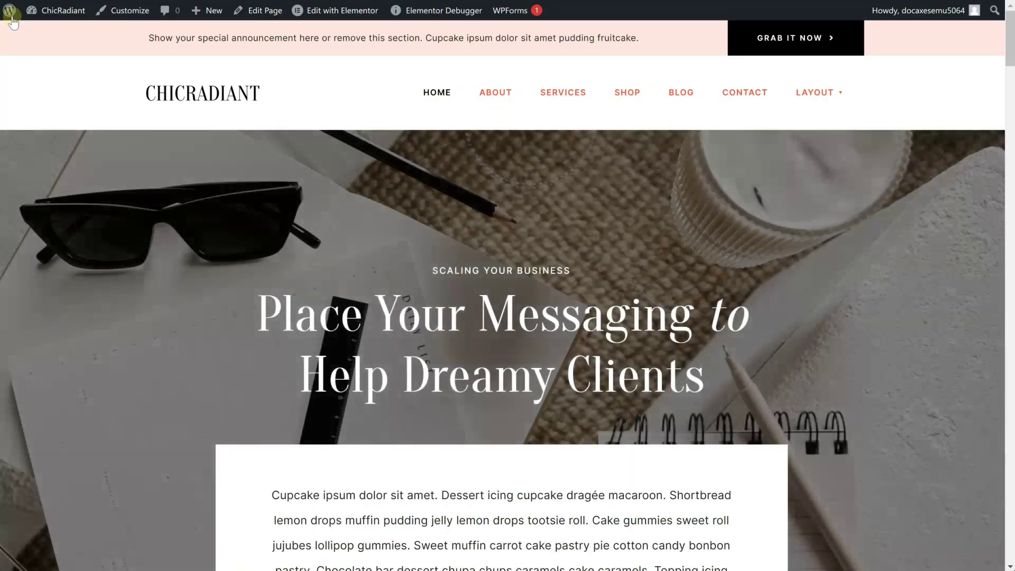
pyautogui.scroll(-20, 261, 235)
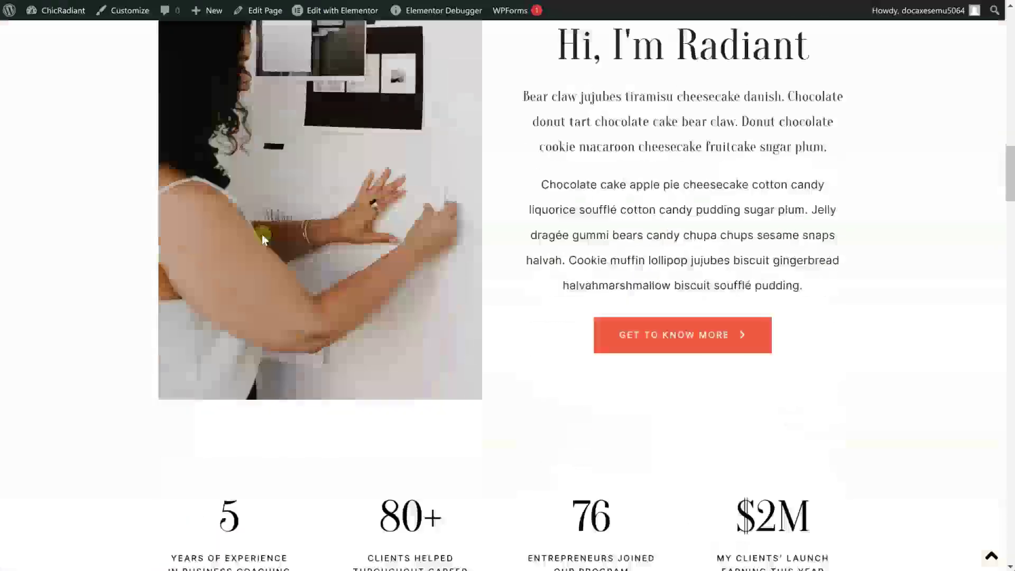
pyautogui.scroll(-20, 264, 238)
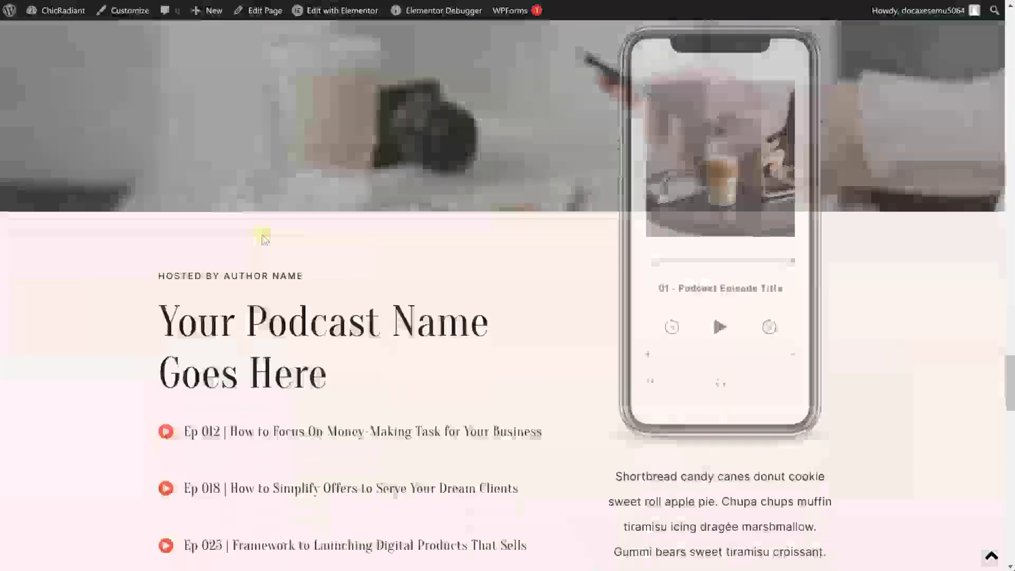
pyautogui.scroll(-15, 263, 241)
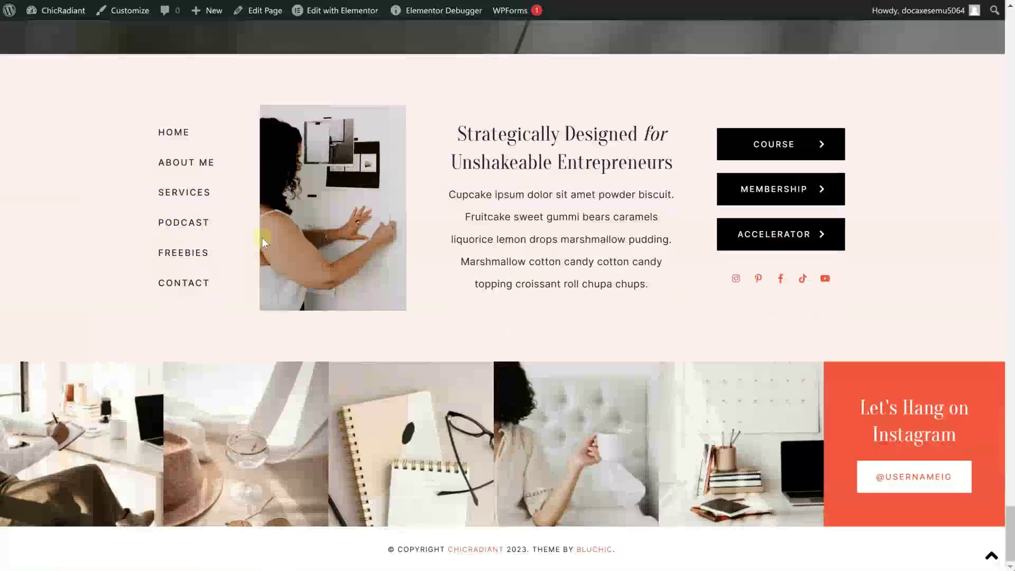
pyautogui.click(991, 554)
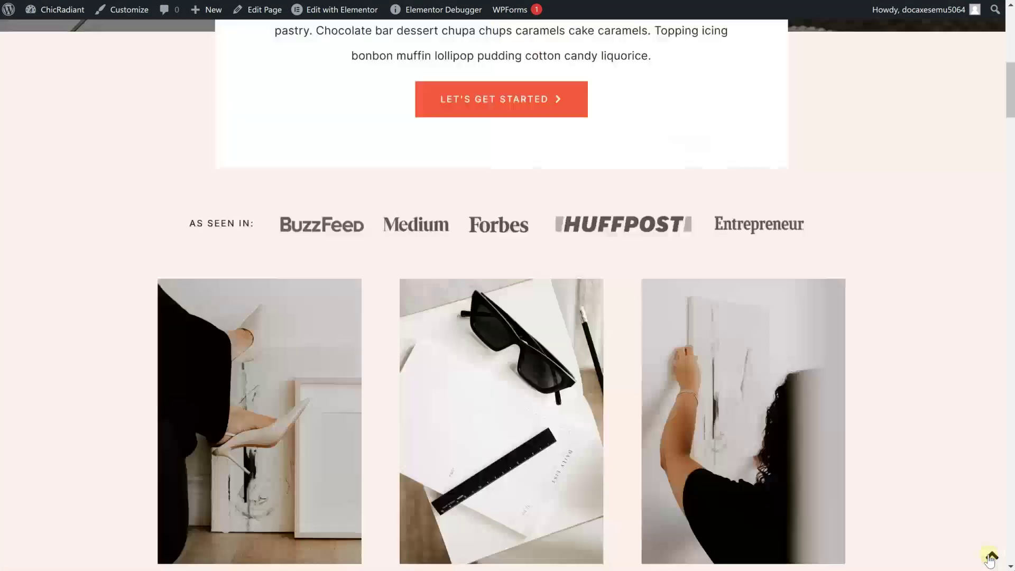
# Step: Open the site's About page and check its layout and colors
pyautogui.click(497, 93)
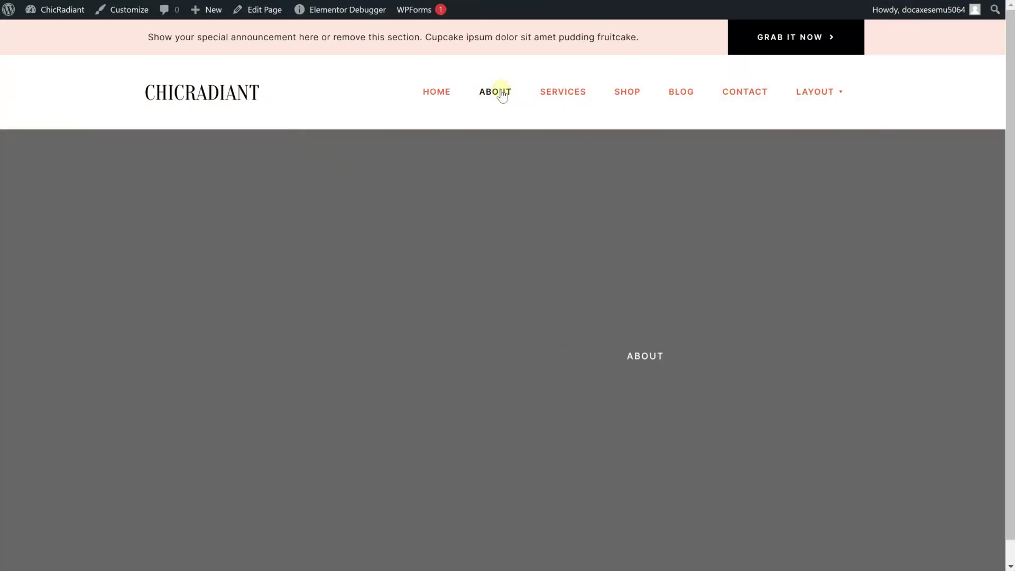
pyautogui.scroll(-10, 503, 193)
pyautogui.scroll(10, 502, 193)
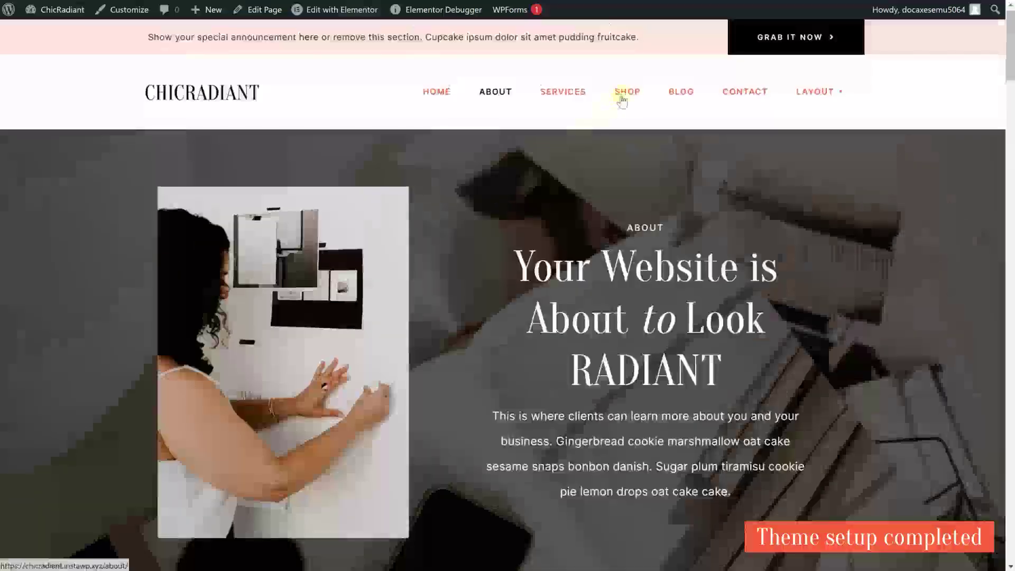
# Step: Check the Shop page's product listing and the Blog page's post listing on the live site
pyautogui.click(625, 94)
pyautogui.scroll(-10, 633, 220)
pyautogui.scroll(10, 632, 220)
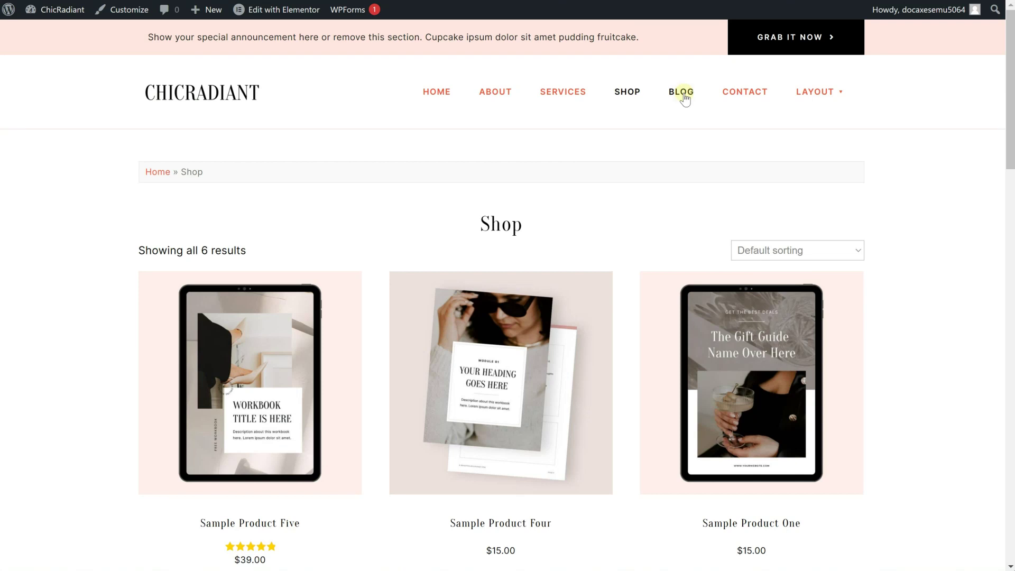
pyautogui.click(682, 95)
pyautogui.scroll(-20, 575, 285)
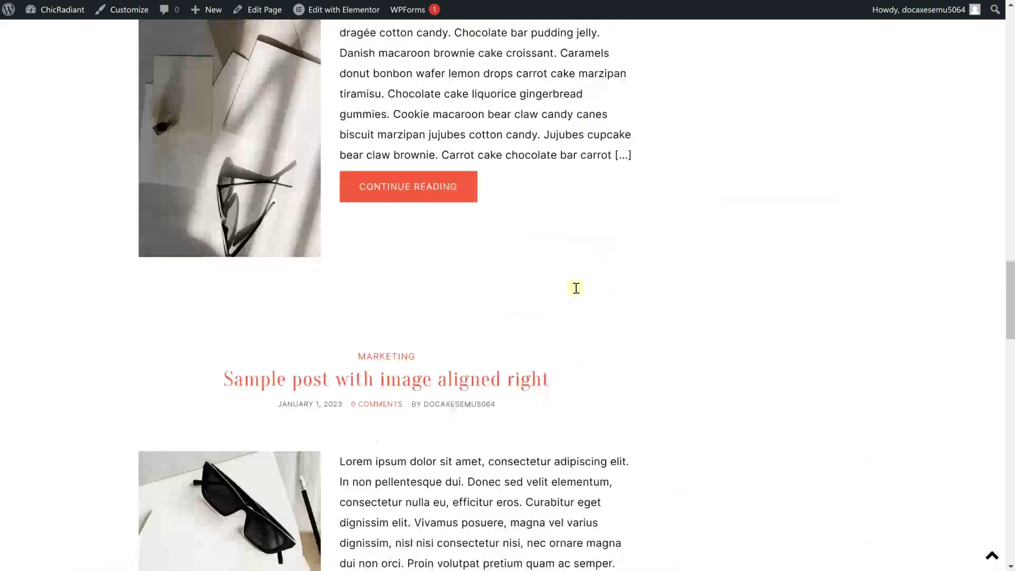